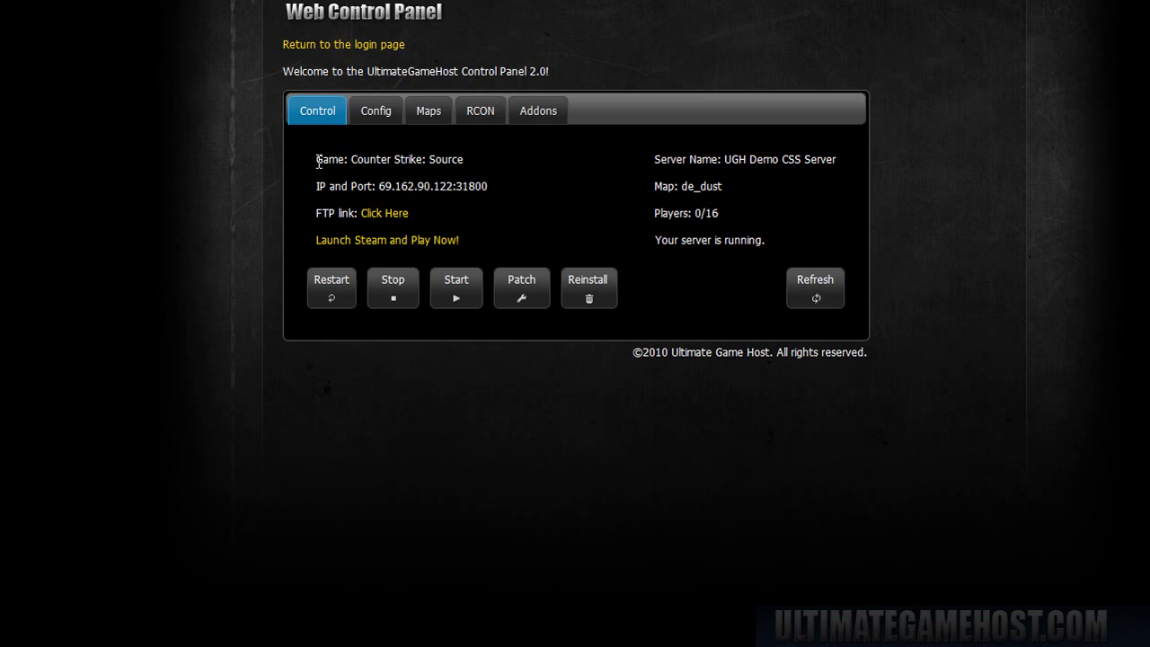
- Open the details of the UGH Demo CSS Server, running de_dust with 0/16 players
{"action": "left_click_drag", "start_coordinate": [318, 163], "coordinate": [454, 153]}
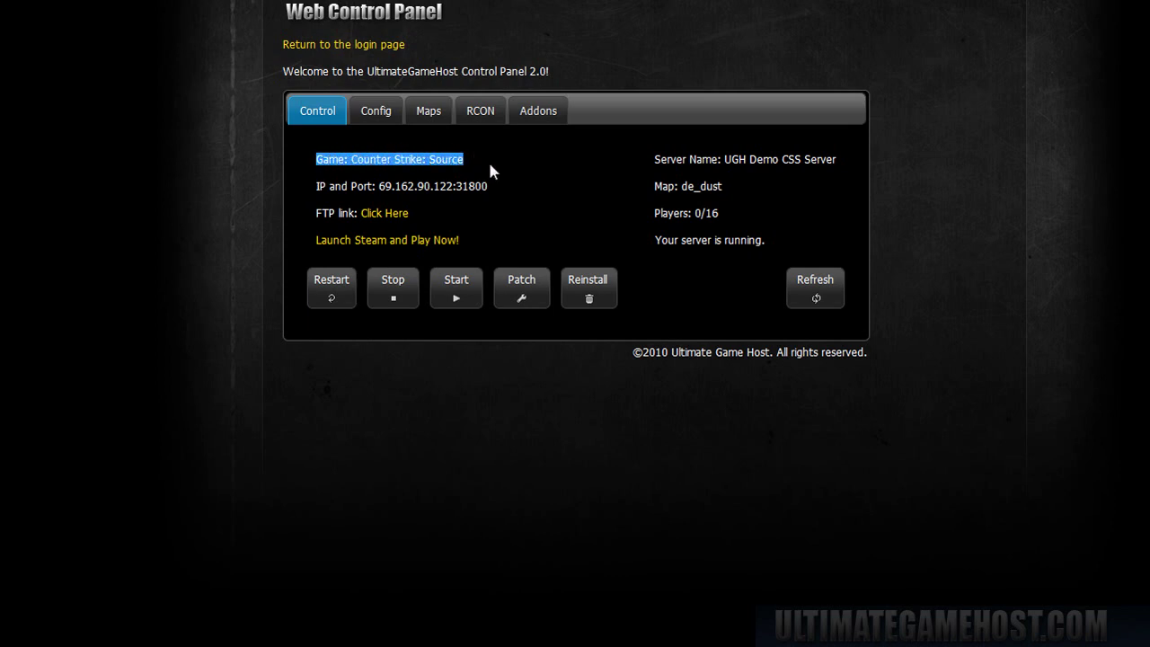
{"action": "left_click", "coordinate": [484, 166]}
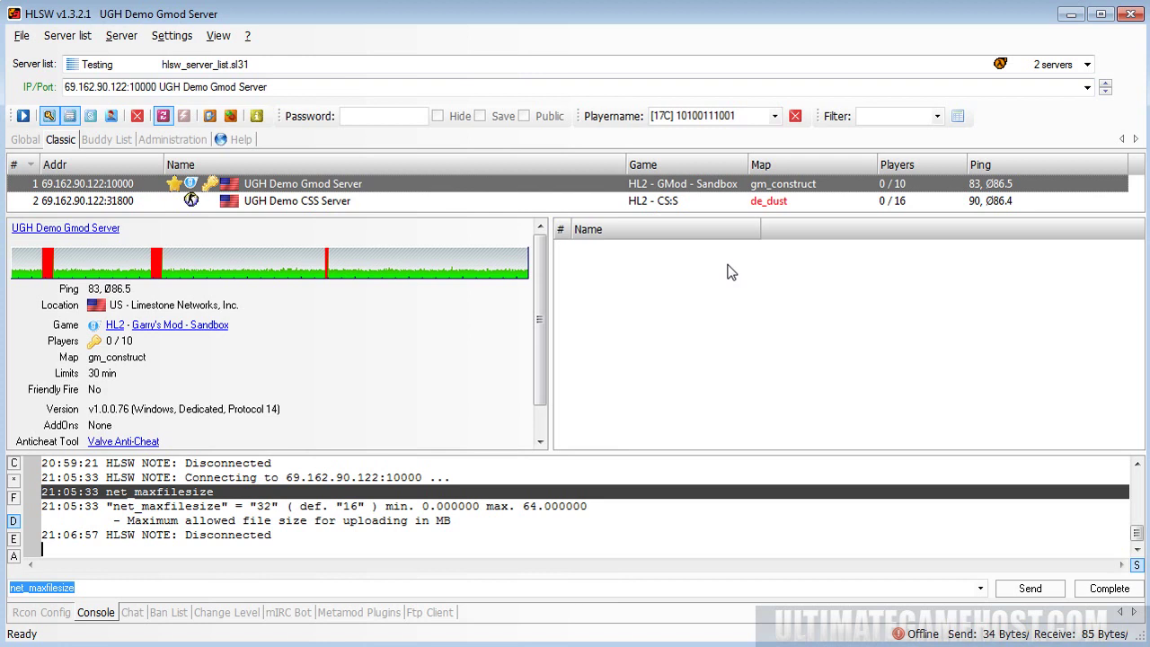
{"action": "left_click", "coordinate": [570, 201]}
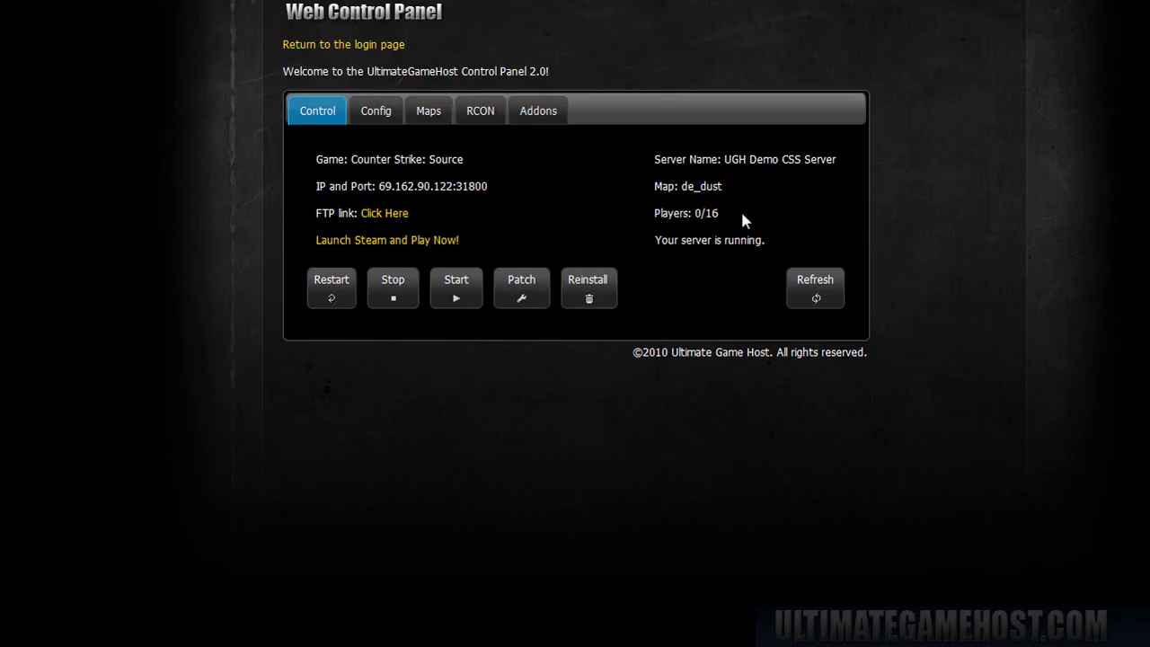
- Stop the Counter-Strike: Source server and dismiss the stopped notice
{"action": "left_click_drag", "start_coordinate": [738, 219], "coordinate": [651, 155]}
{"action": "left_click", "coordinate": [761, 187]}
{"action": "left_click", "coordinate": [391, 292]}
{"action": "left_click", "coordinate": [746, 401]}
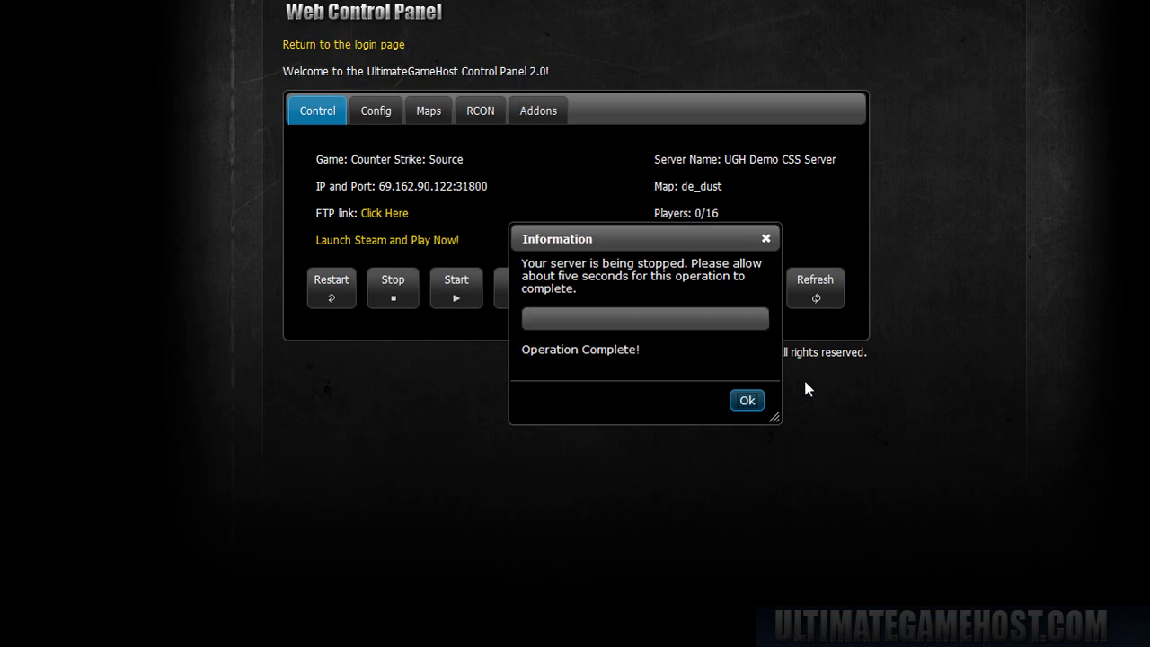
{"action": "left_click", "coordinate": [742, 402]}
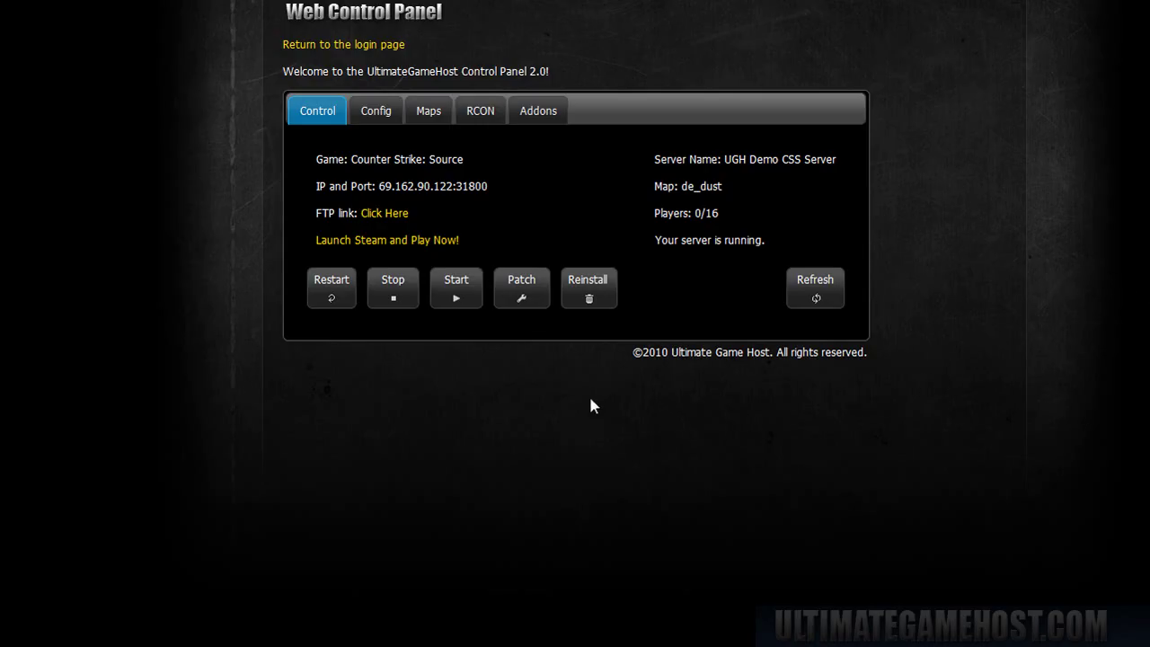
- Start the server again, confirming and dismissing the started notice
{"action": "left_click", "coordinate": [457, 291]}
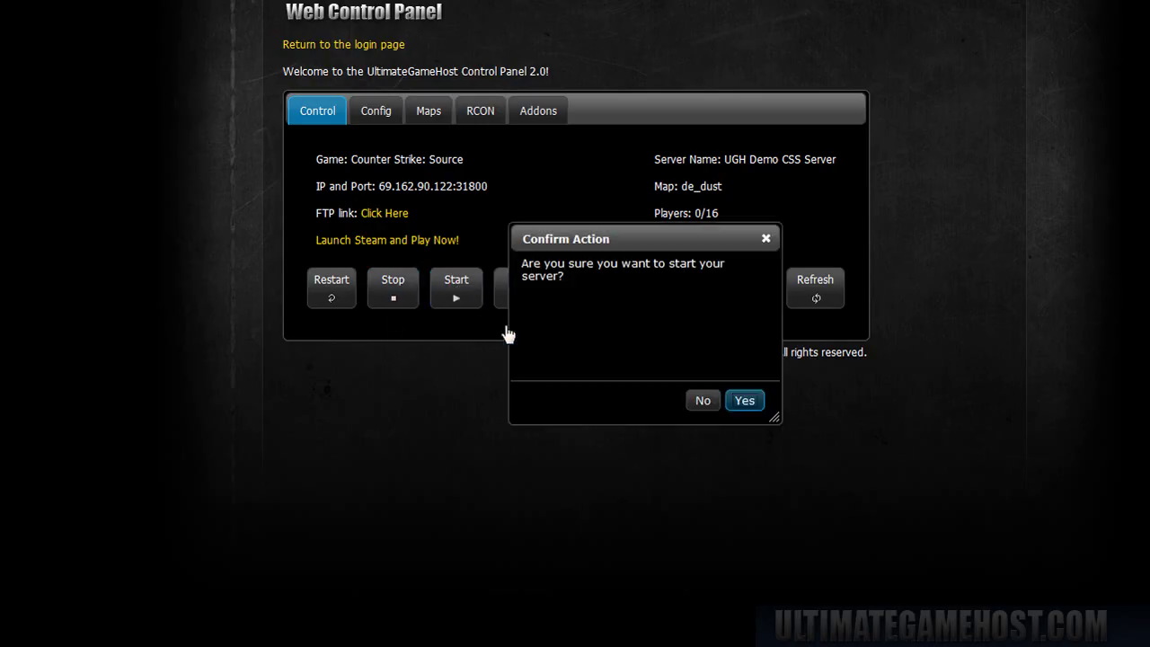
{"action": "left_click", "coordinate": [740, 405]}
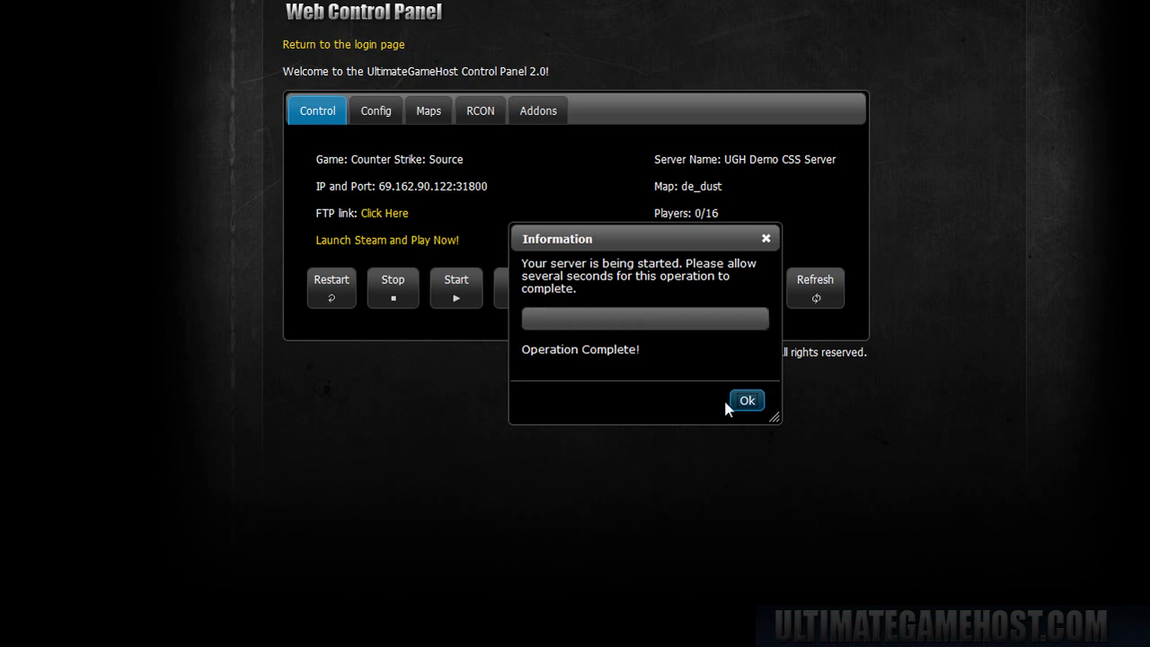
{"action": "left_click", "coordinate": [748, 401]}
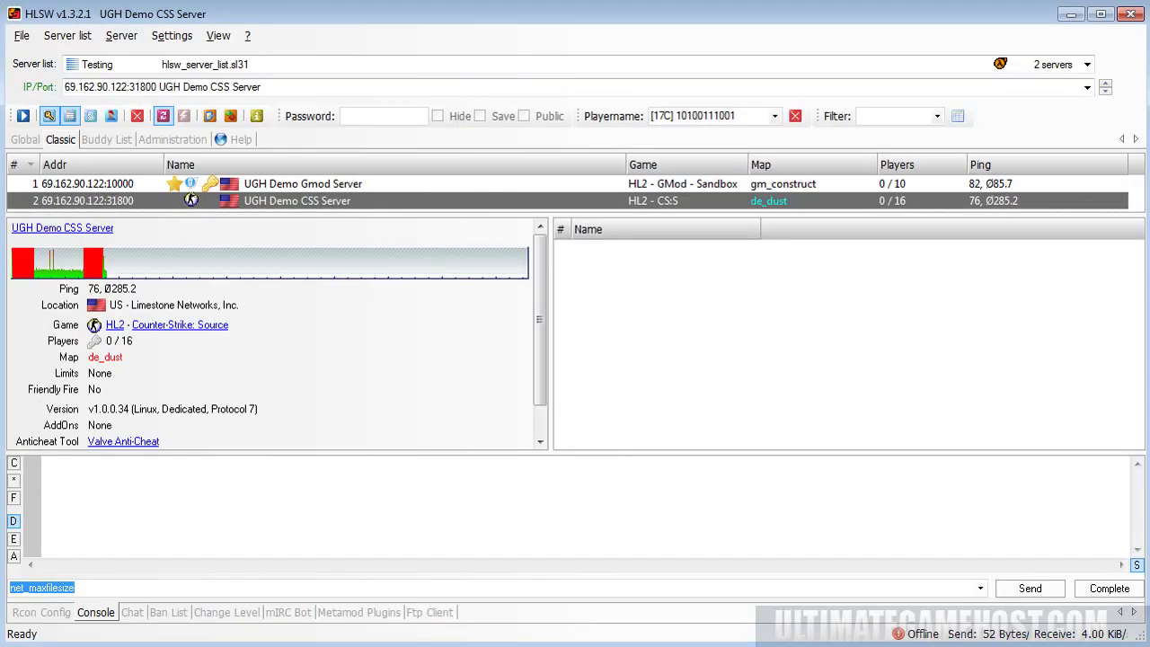
{"action": "left_click", "coordinate": [885, 205]}
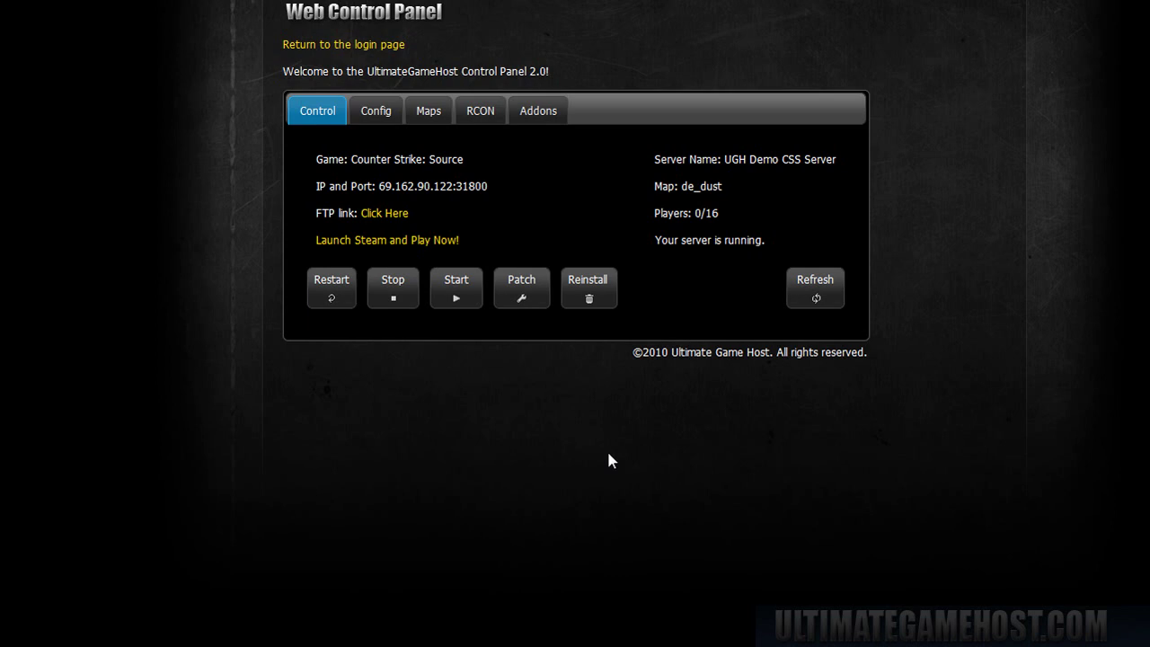
- Set the default map to cs_italy.bsp, apply it with a restart, and refresh the server status
{"action": "left_click", "coordinate": [386, 123]}
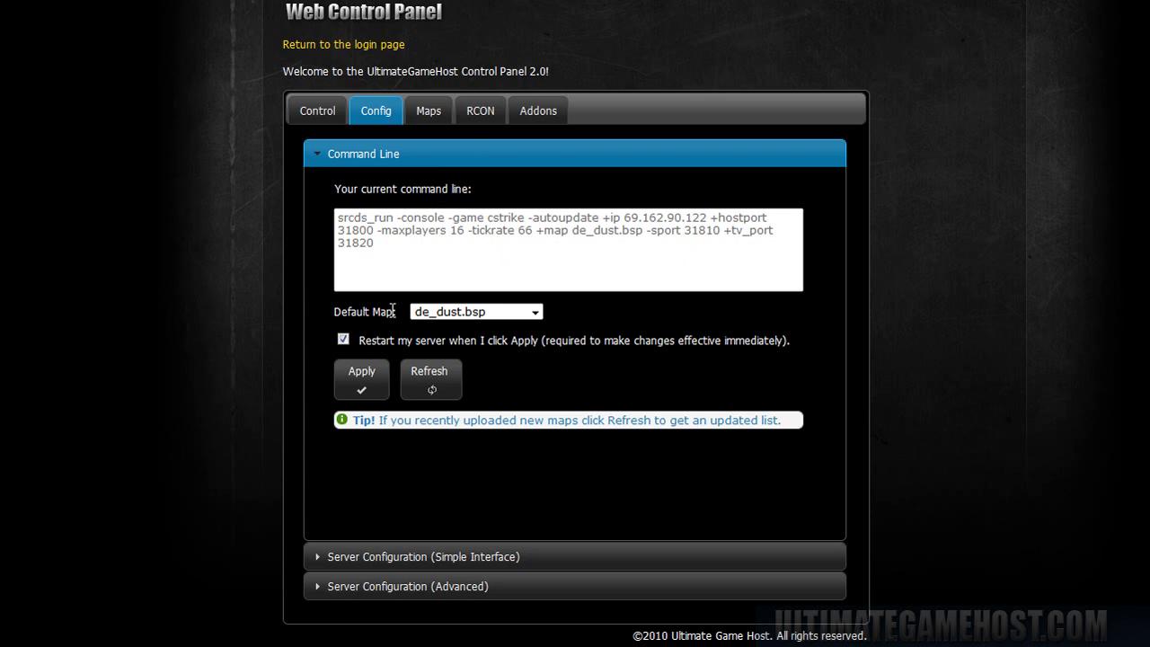
{"action": "left_click", "coordinate": [536, 312]}
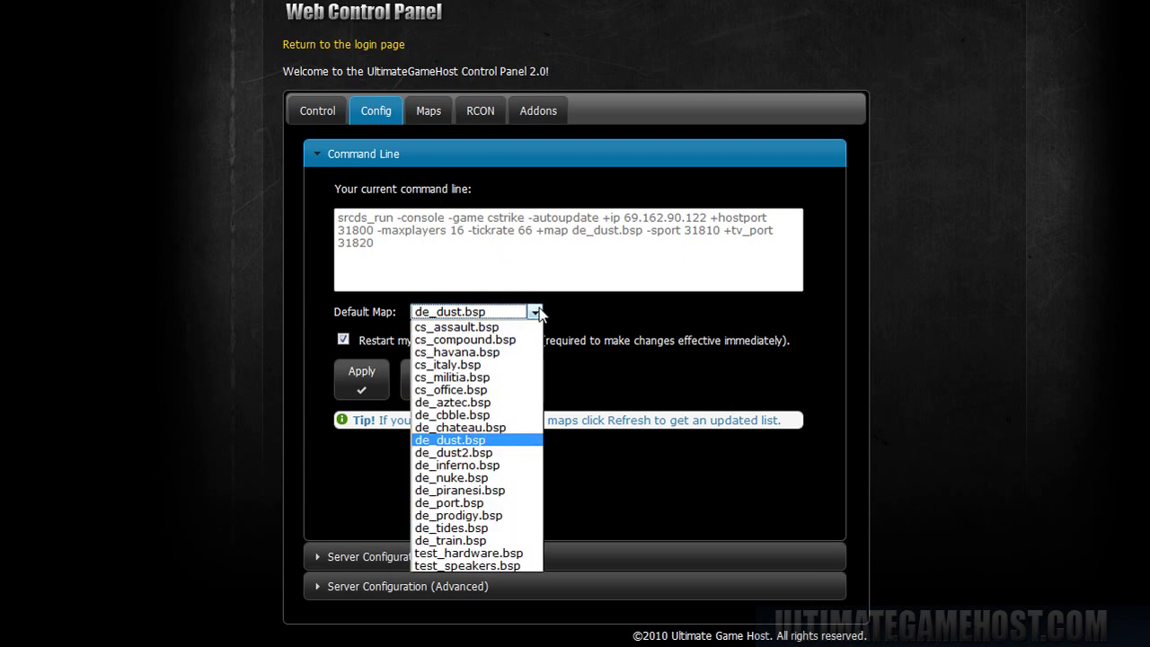
{"action": "left_click", "coordinate": [483, 364]}
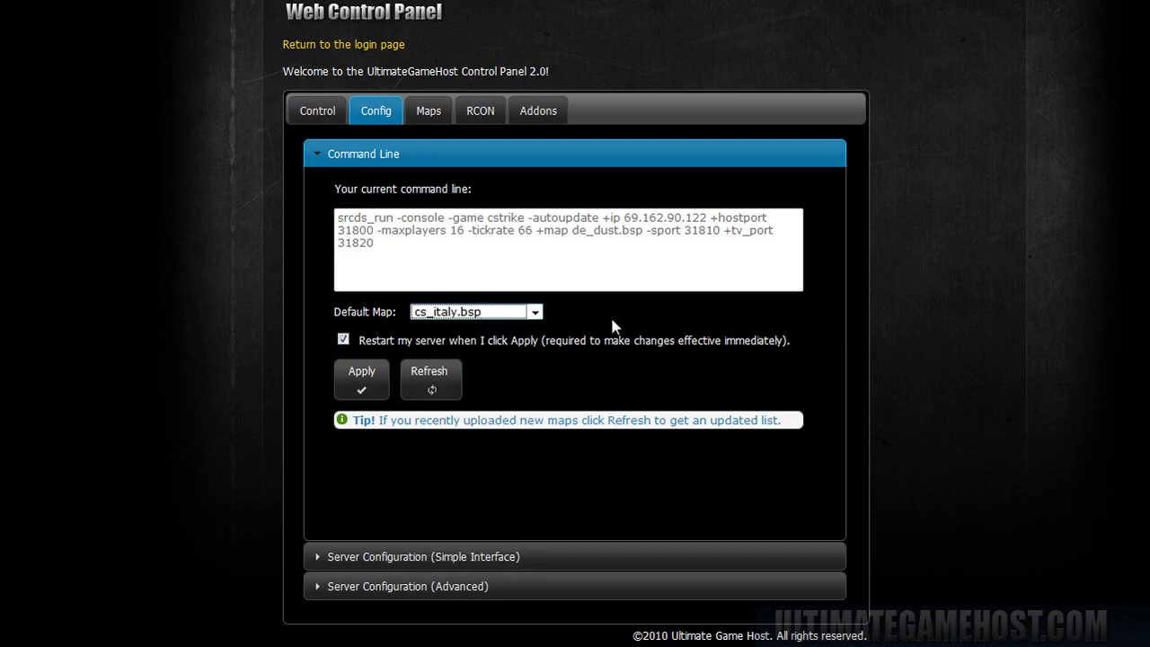
{"action": "left_click", "coordinate": [360, 382]}
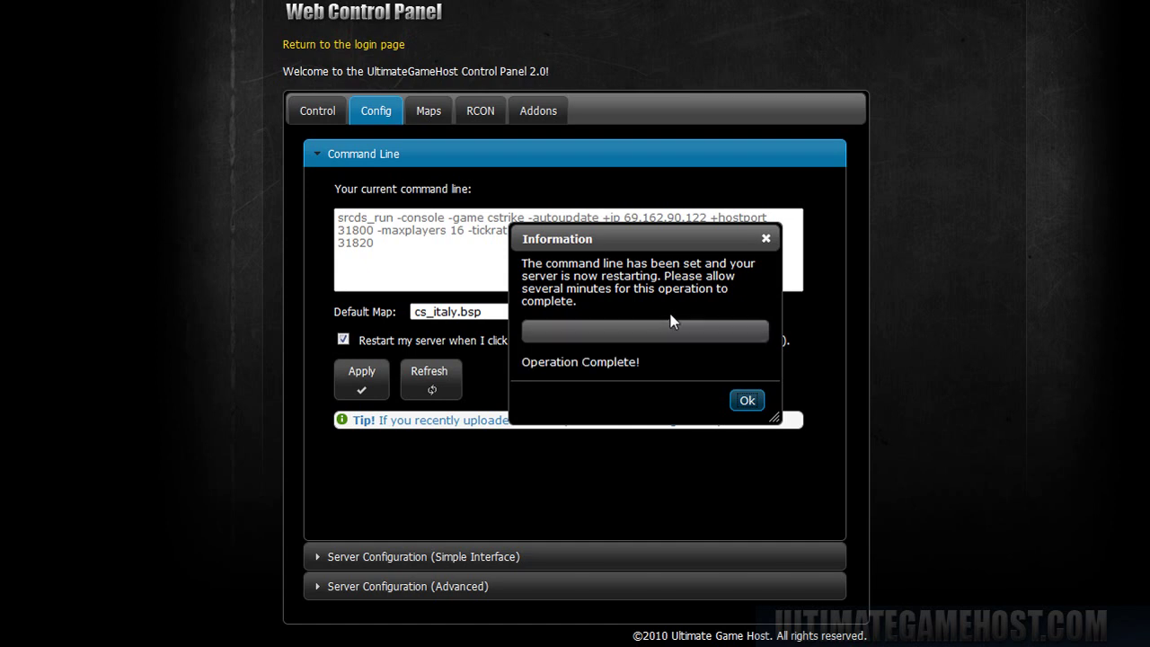
{"action": "left_click", "coordinate": [748, 402]}
{"action": "left_click", "coordinate": [321, 115]}
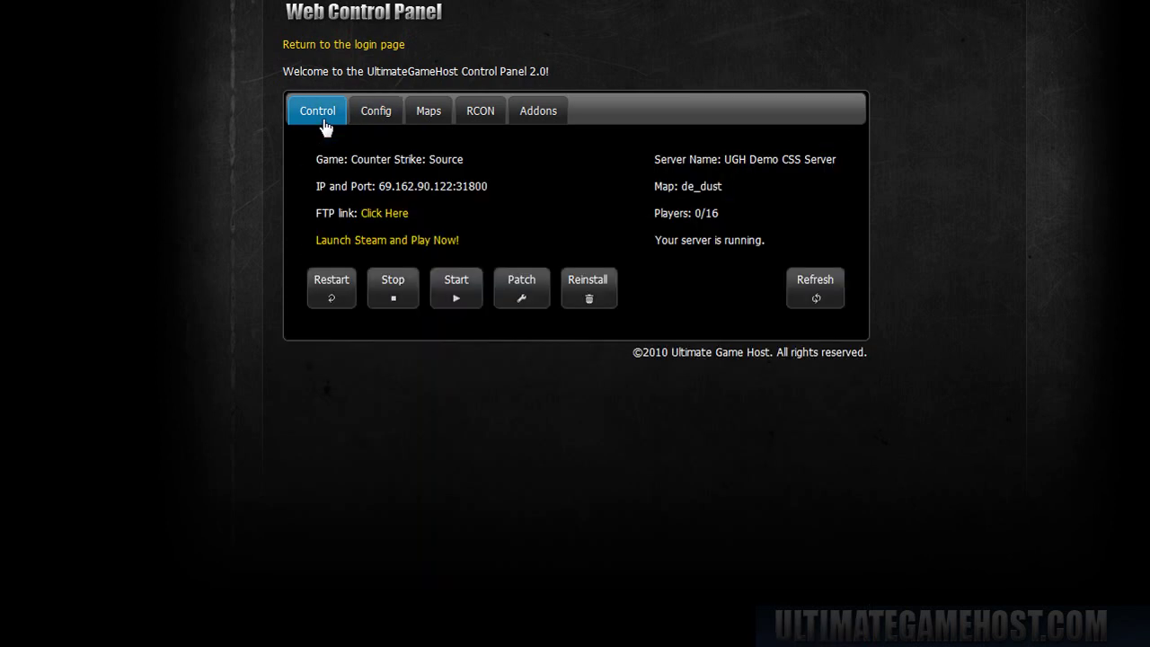
{"action": "left_click", "coordinate": [811, 284]}
- Rename the server to end in 'SS Control Panel' and set a join password
{"action": "left_click", "coordinate": [393, 115]}
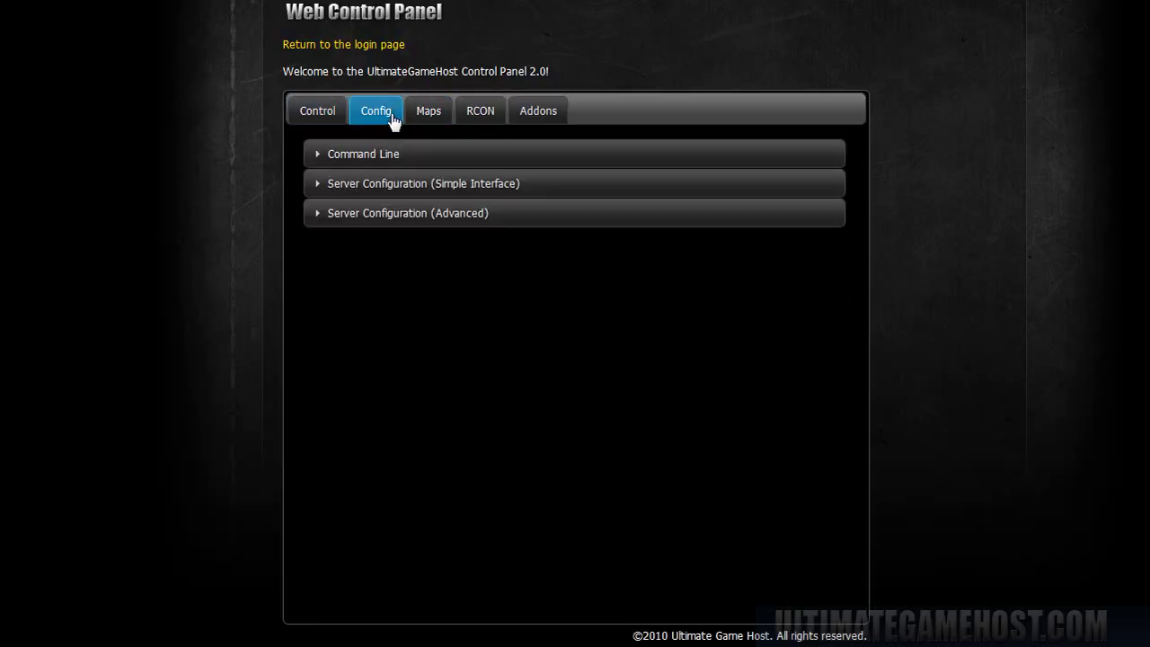
{"action": "left_click", "coordinate": [405, 190]}
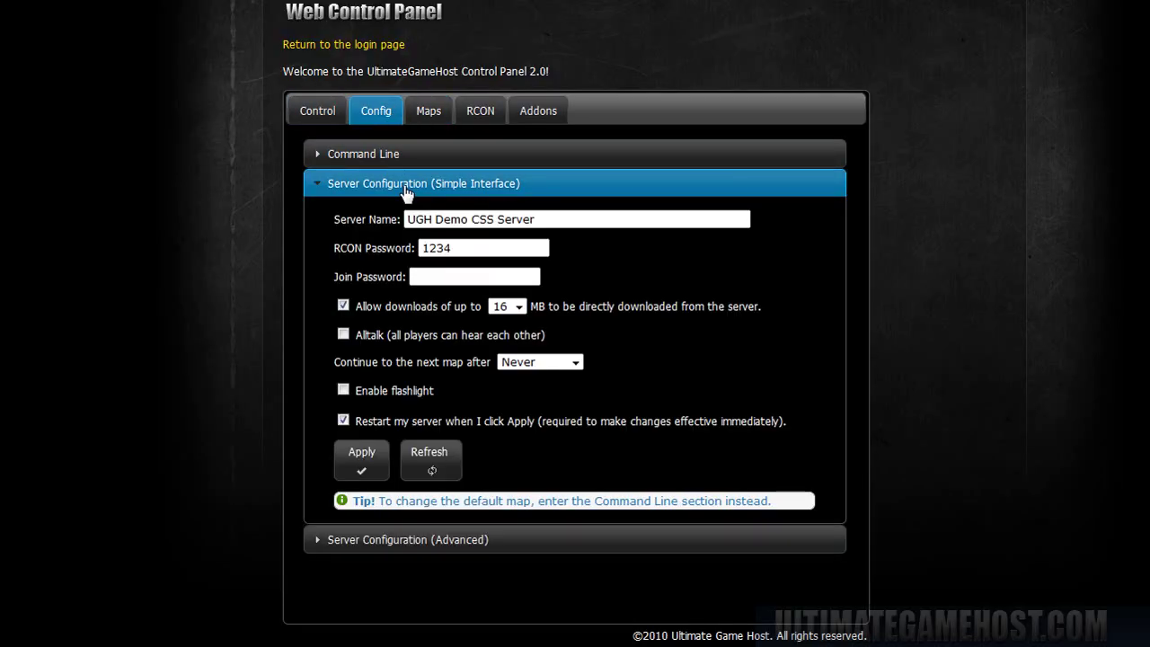
{"action": "left_click", "coordinate": [586, 222]}
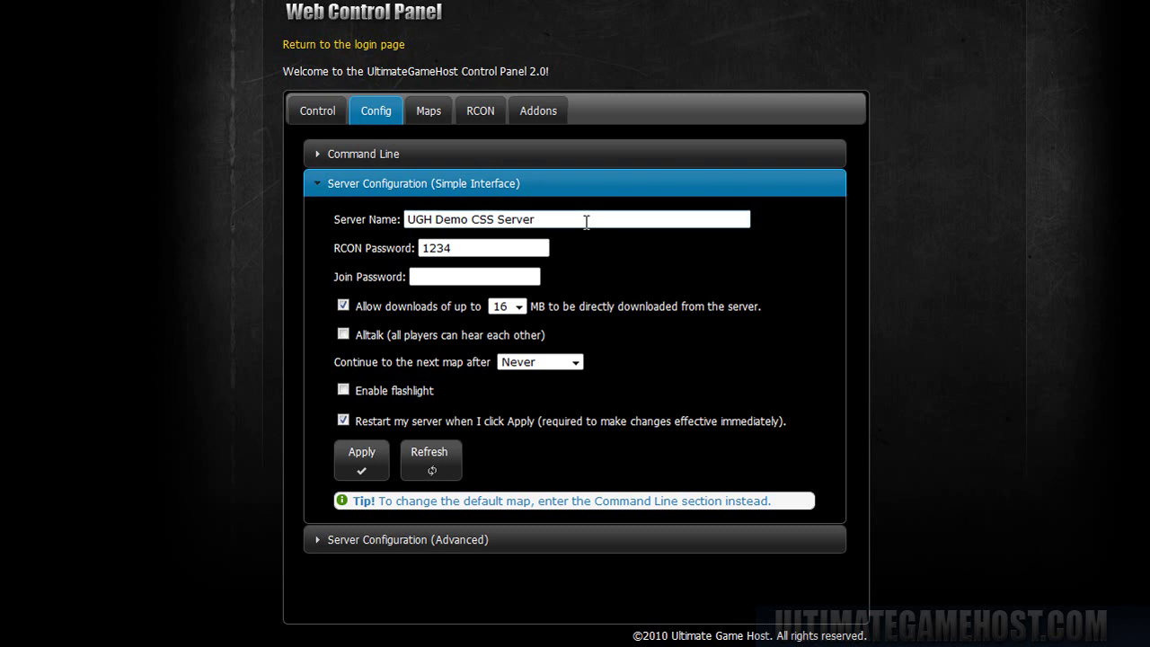
{"action": "key", "text": "BackSpace"}
{"action": "key", "text": "BackSpace"}
{"action": "key", "text": "BackSpace"}
{"action": "key", "text": "BackSpace"}
{"action": "key", "text": "BackSpace"}
{"action": "key", "text": "BackSpace"}
{"action": "key", "text": "BackSpace"}
{"action": "key", "text": "BackSpace"}
{"action": "key", "text": "BackSpace"}
{"action": "type", "text": "SS Control Panel"}
{"action": "key", "text": "Tab"}
{"action": "key", "text": "Tab"}
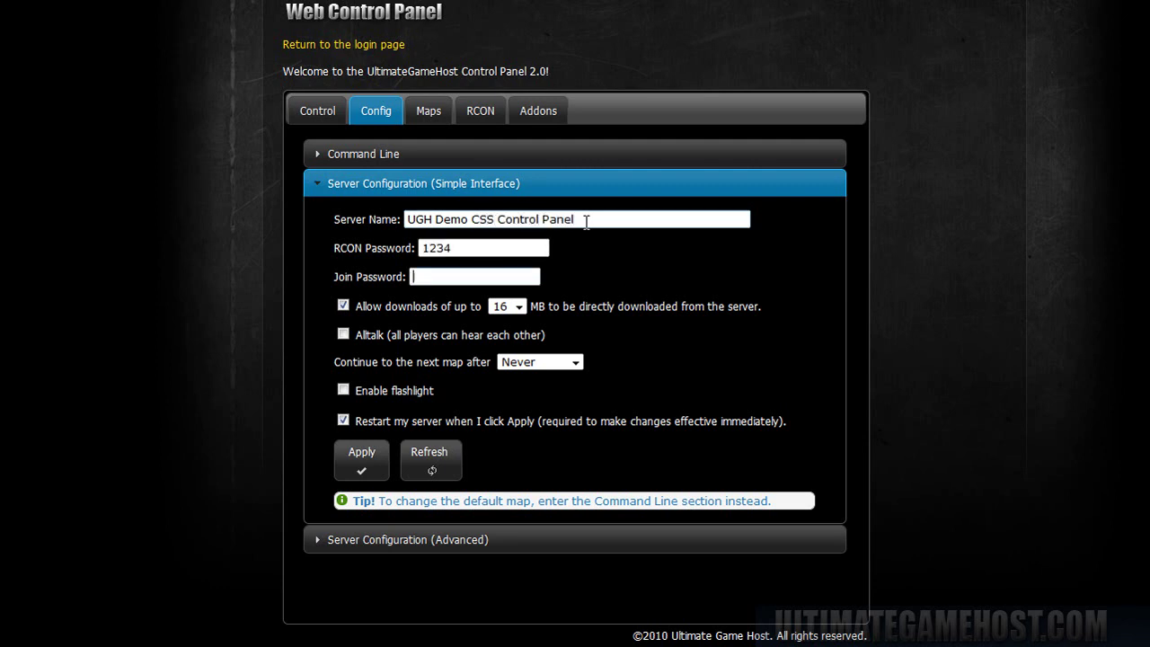
{"action": "type", "text": "1234"}
- Allow 64 MB downloads, enable Alltalk and flashlight, change maps every 45 Minutes, and apply
{"action": "left_click", "coordinate": [517, 310]}
{"action": "left_click", "coordinate": [525, 397]}
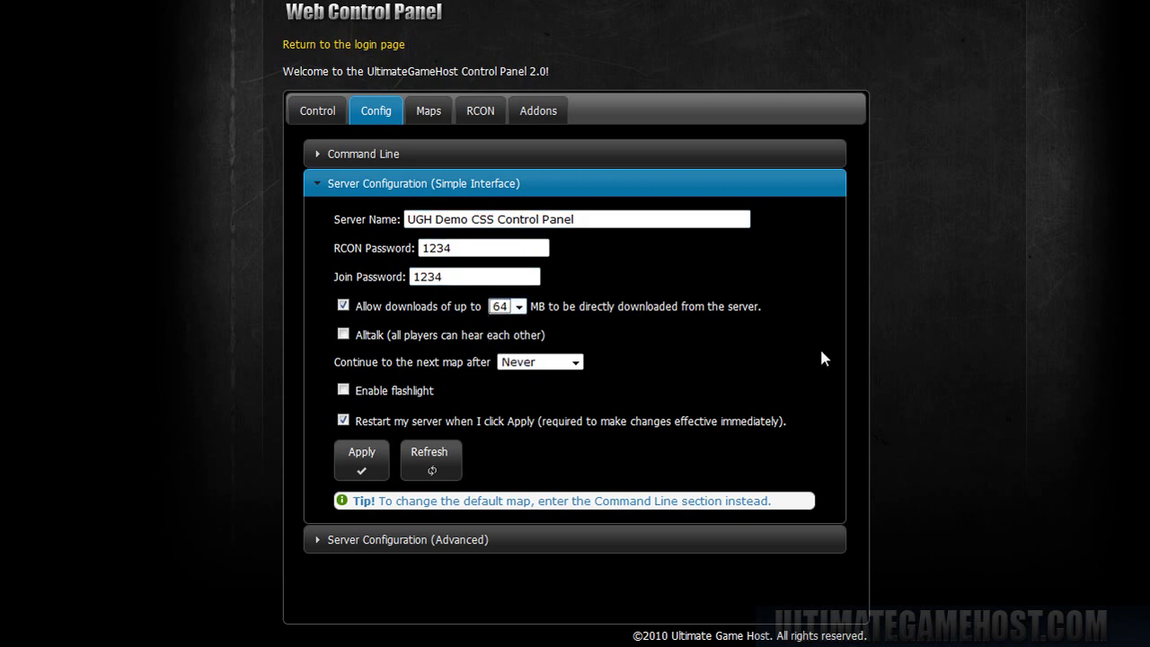
{"action": "left_click", "coordinate": [343, 334]}
{"action": "left_click", "coordinate": [540, 362]}
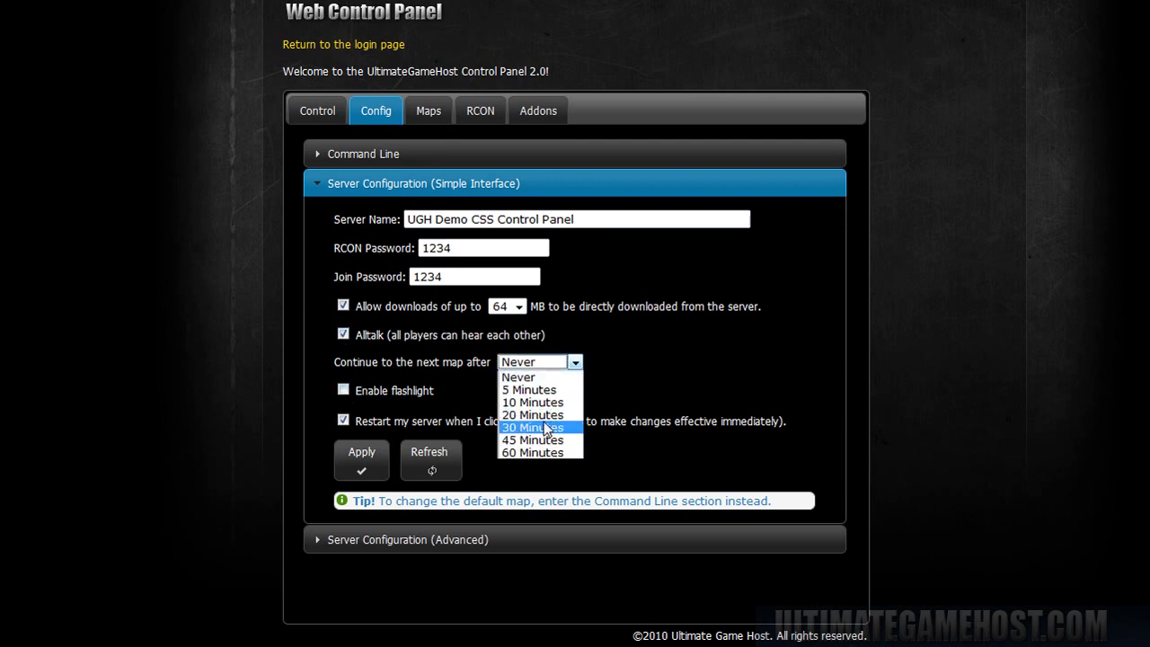
{"action": "left_click", "coordinate": [536, 440]}
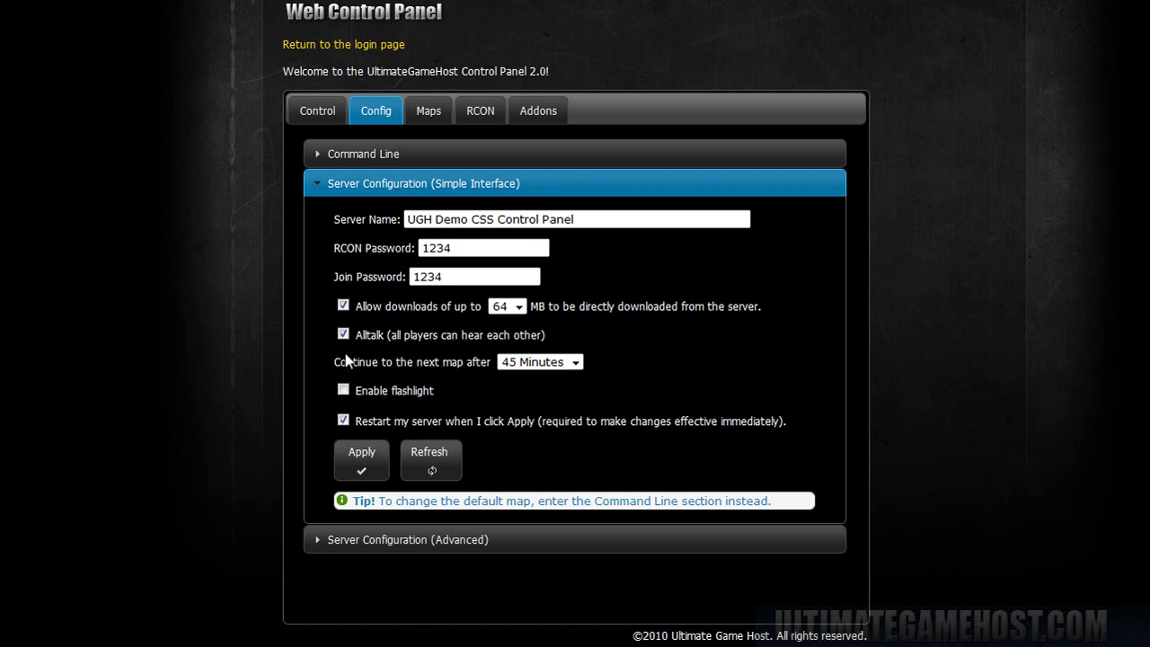
{"action": "left_click", "coordinate": [344, 391]}
{"action": "left_click", "coordinate": [364, 465]}
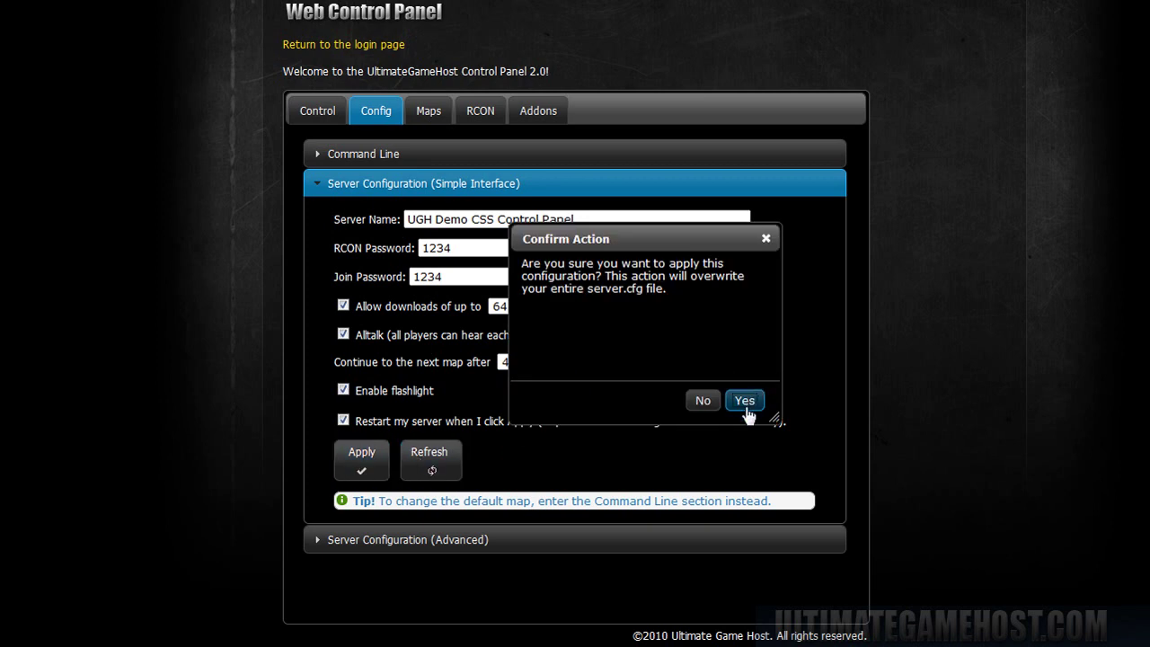
{"action": "left_click", "coordinate": [746, 403]}
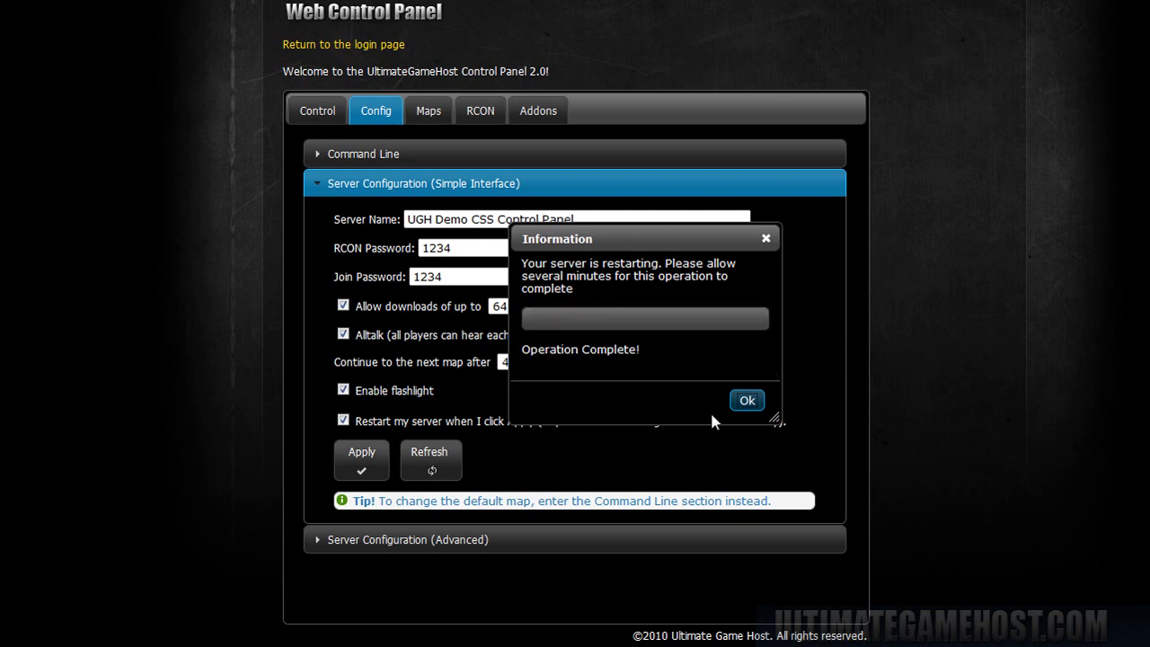
{"action": "left_click", "coordinate": [745, 402]}
- Refresh the status to show the new server name, then reload server.cfg in the Advanced editor
{"action": "left_click", "coordinate": [311, 118]}
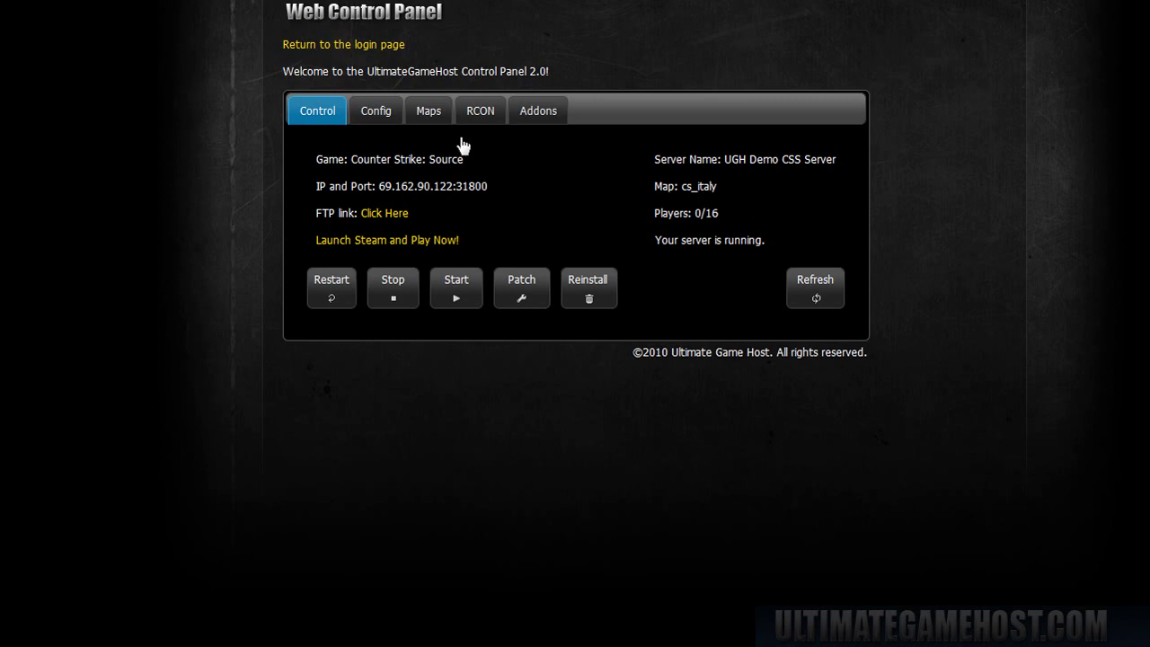
{"action": "left_click", "coordinate": [816, 288]}
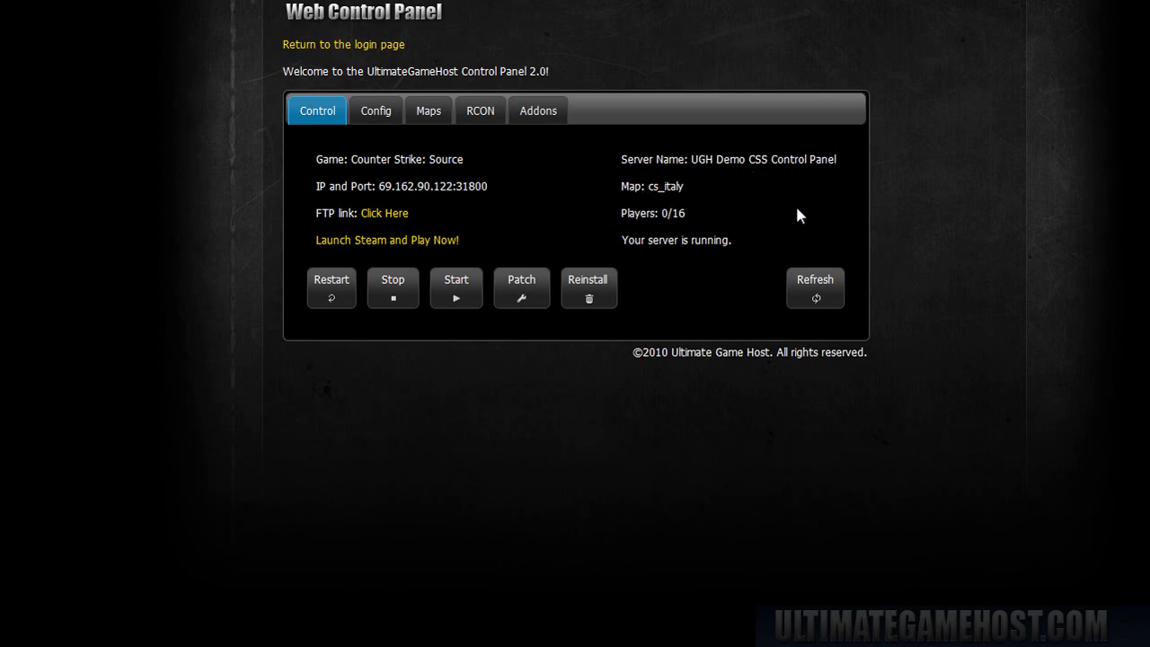
{"action": "left_click", "coordinate": [390, 119]}
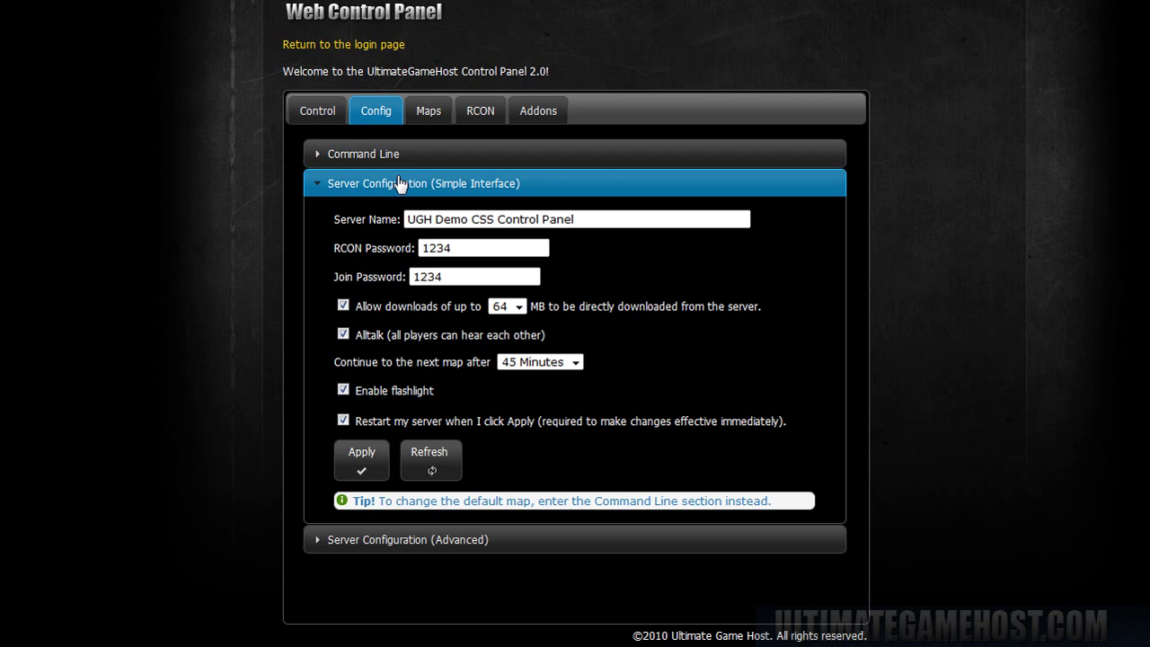
{"action": "left_click", "coordinate": [400, 184]}
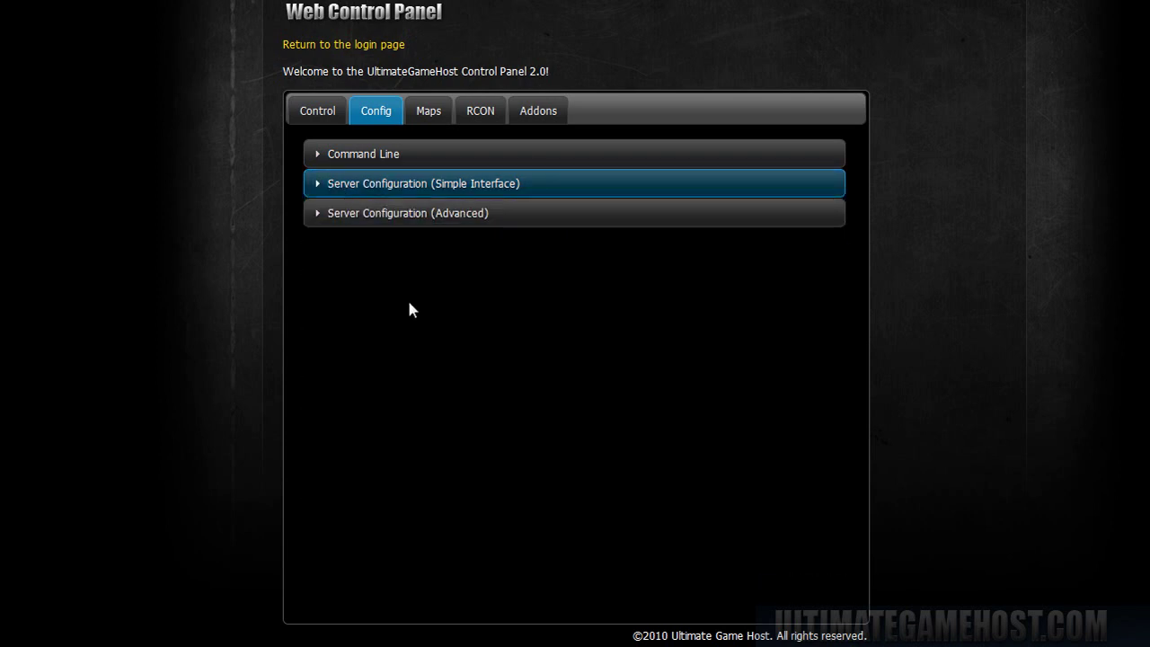
{"action": "left_click", "coordinate": [399, 222]}
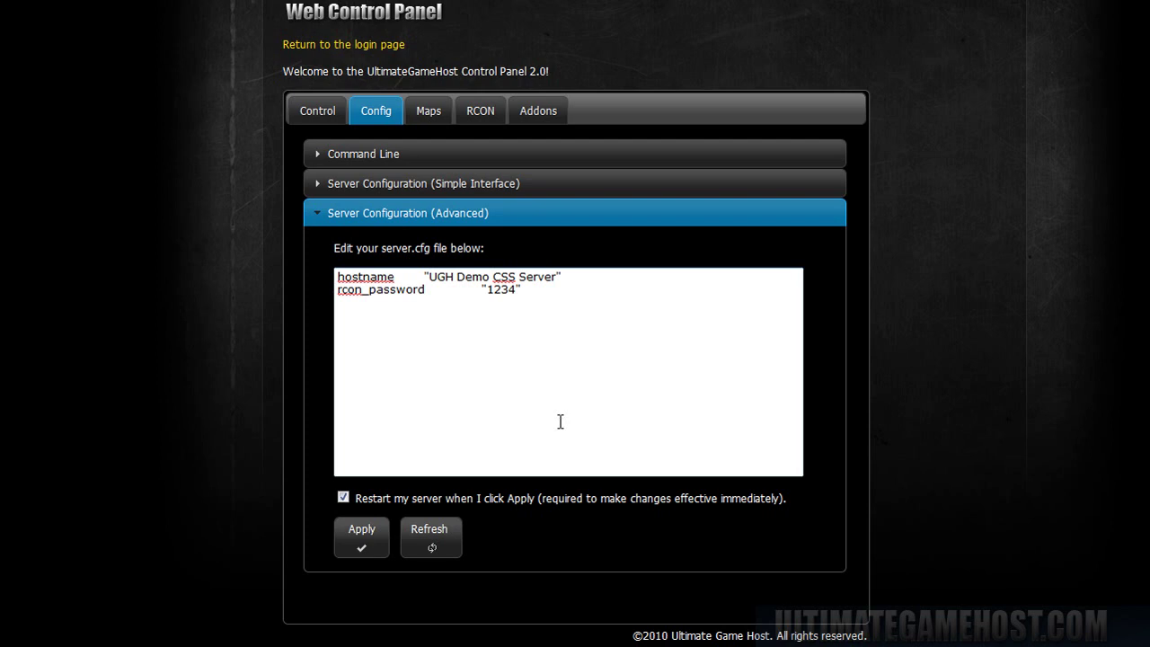
{"action": "left_click", "coordinate": [433, 550]}
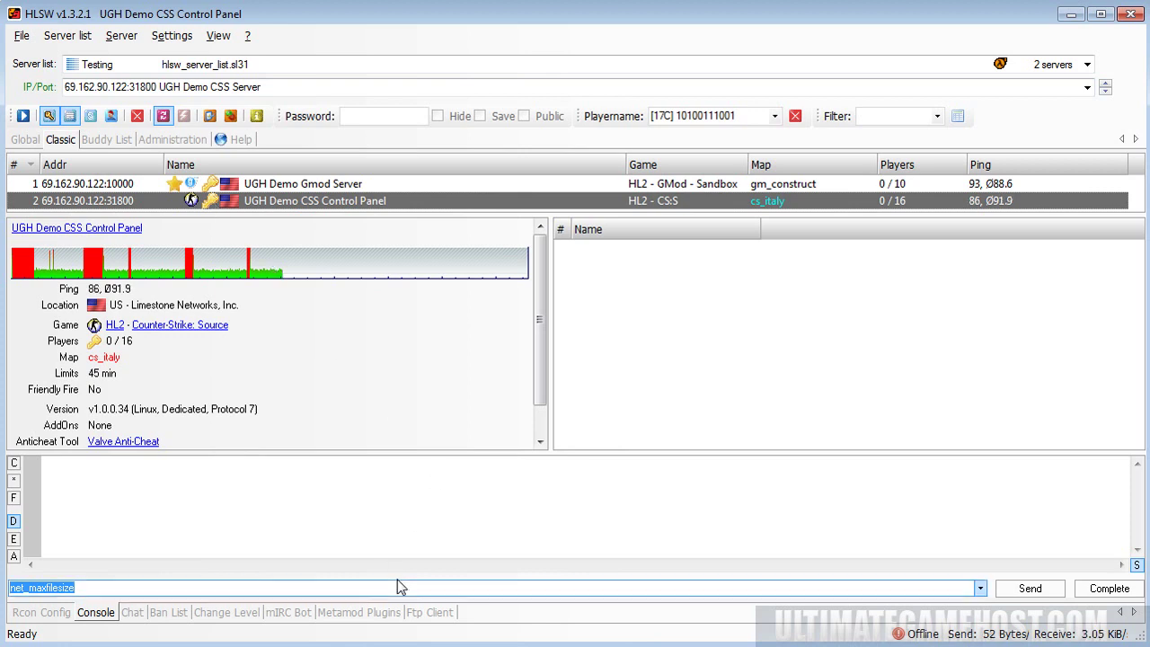
- Save the RCON password in HLSW, test the connection, and query net_maxfilesize from the console
{"action": "left_click", "coordinate": [1031, 589]}
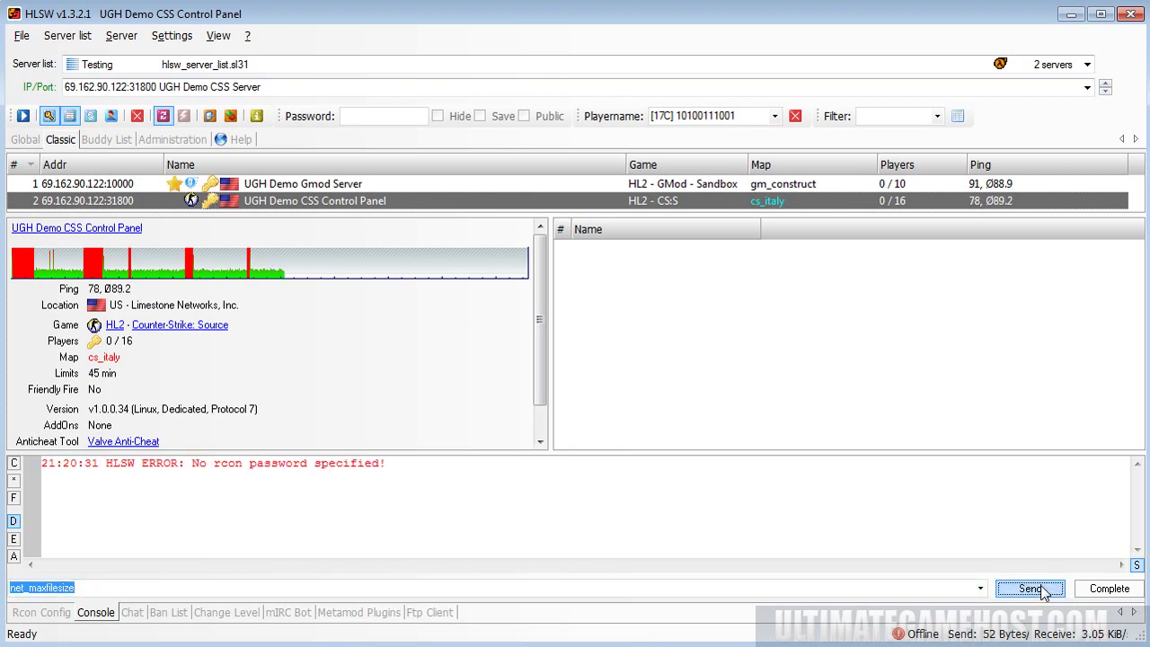
{"action": "left_click", "coordinate": [41, 613]}
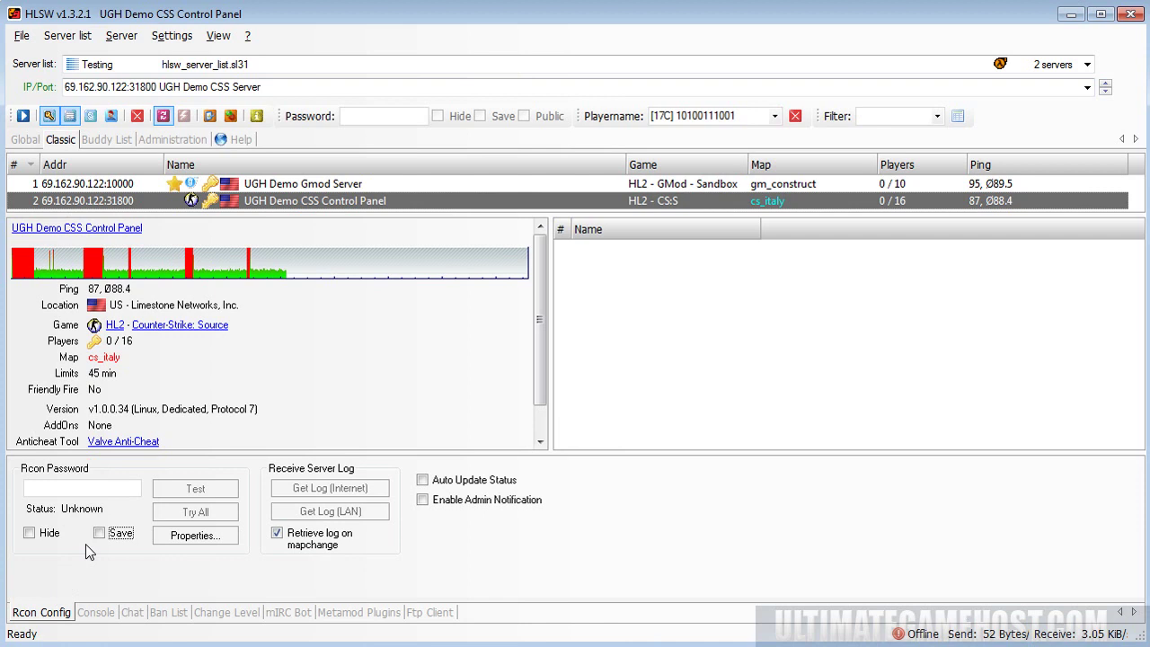
{"action": "left_click", "coordinate": [82, 487]}
{"action": "type", "text": "1234"}
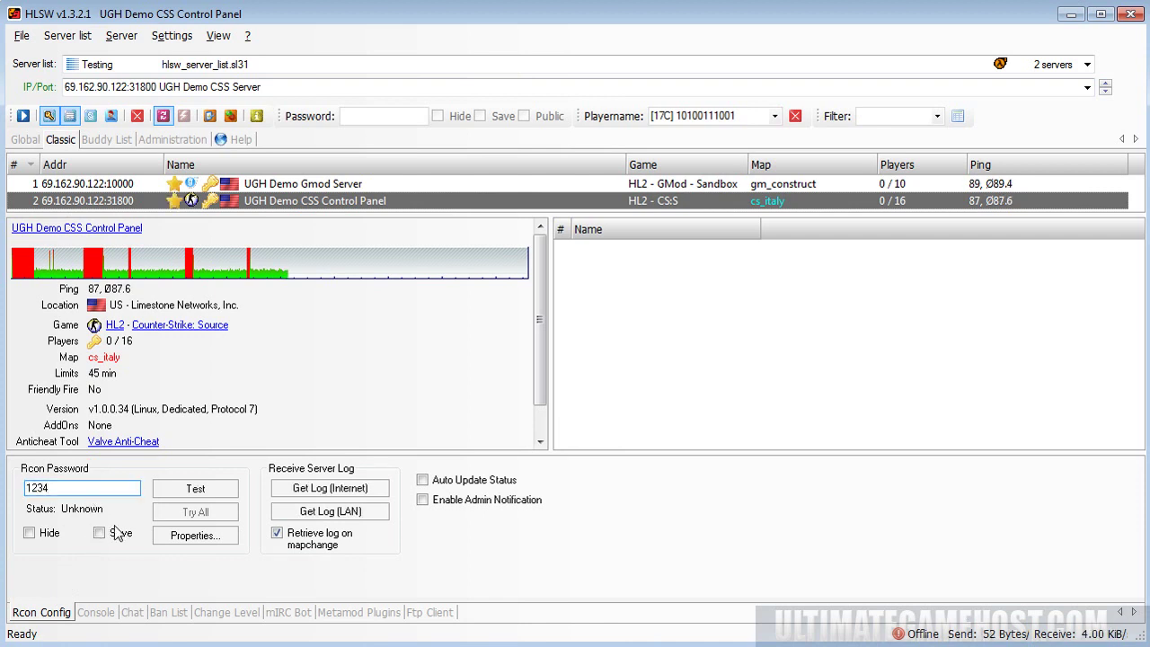
{"action": "left_click", "coordinate": [99, 533]}
{"action": "left_click", "coordinate": [193, 490]}
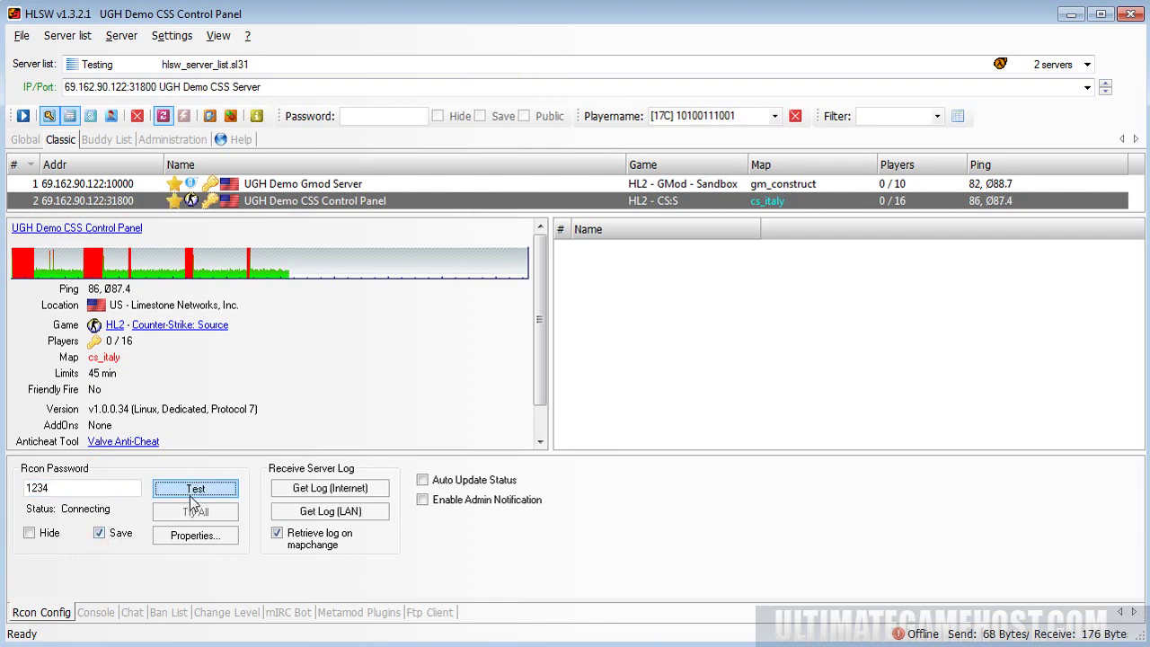
{"action": "left_click", "coordinate": [96, 612]}
{"action": "left_click", "coordinate": [1050, 591]}
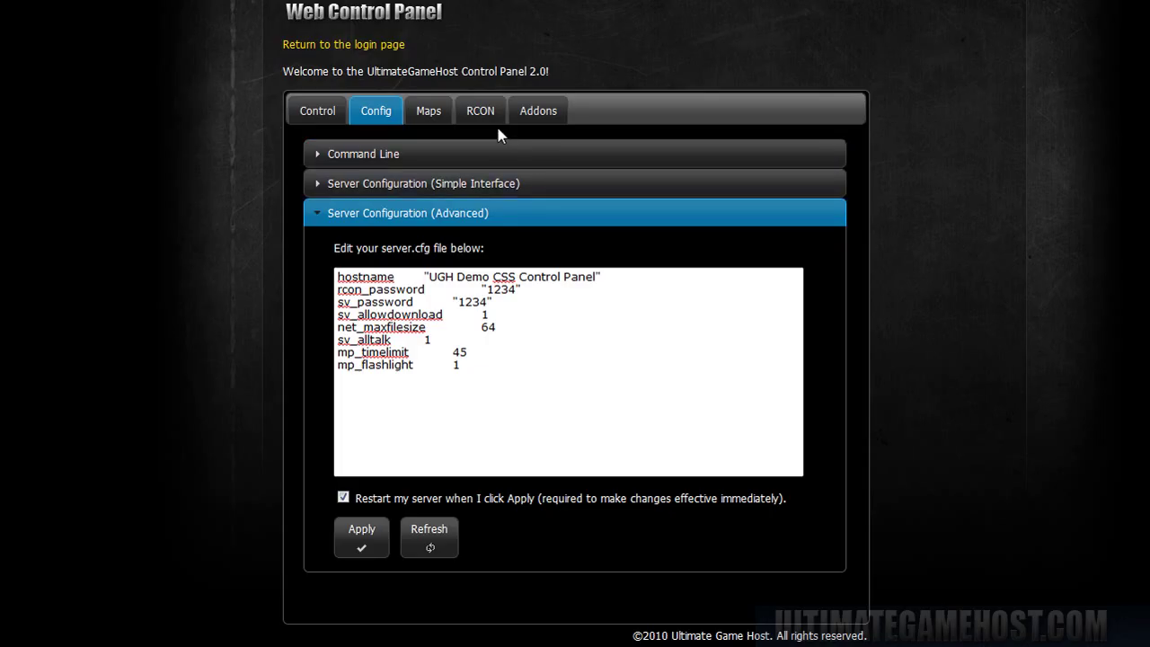
- Query net_maxfilesize from the web panel's RCON console
{"action": "left_click", "coordinate": [480, 111]}
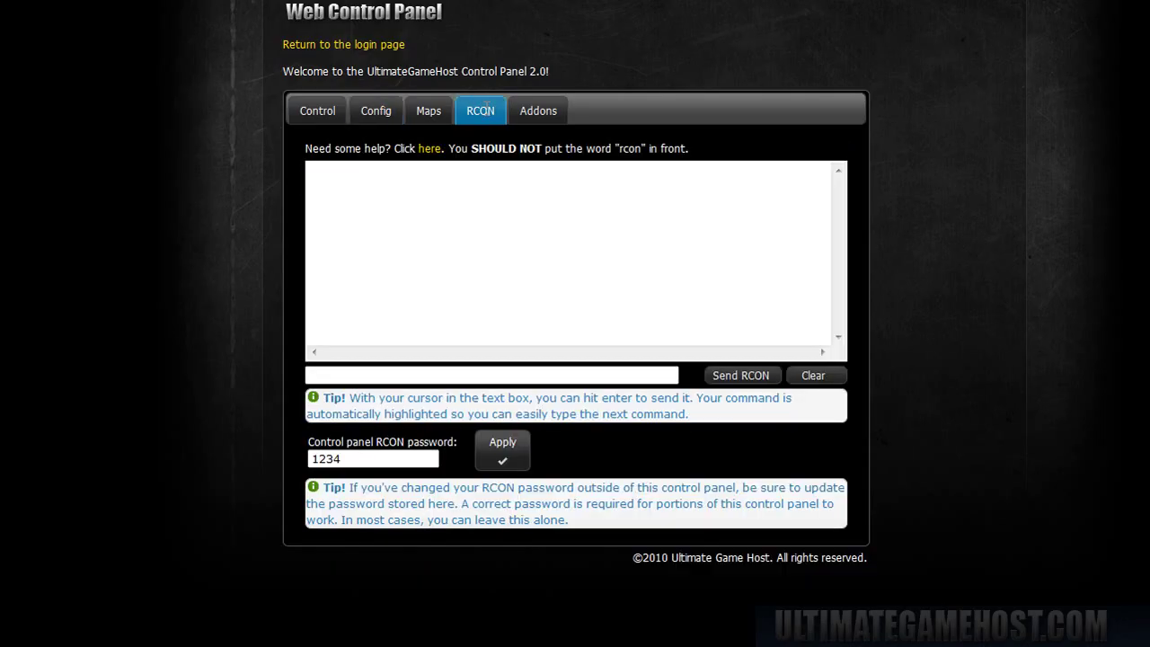
{"action": "left_click", "coordinate": [385, 375]}
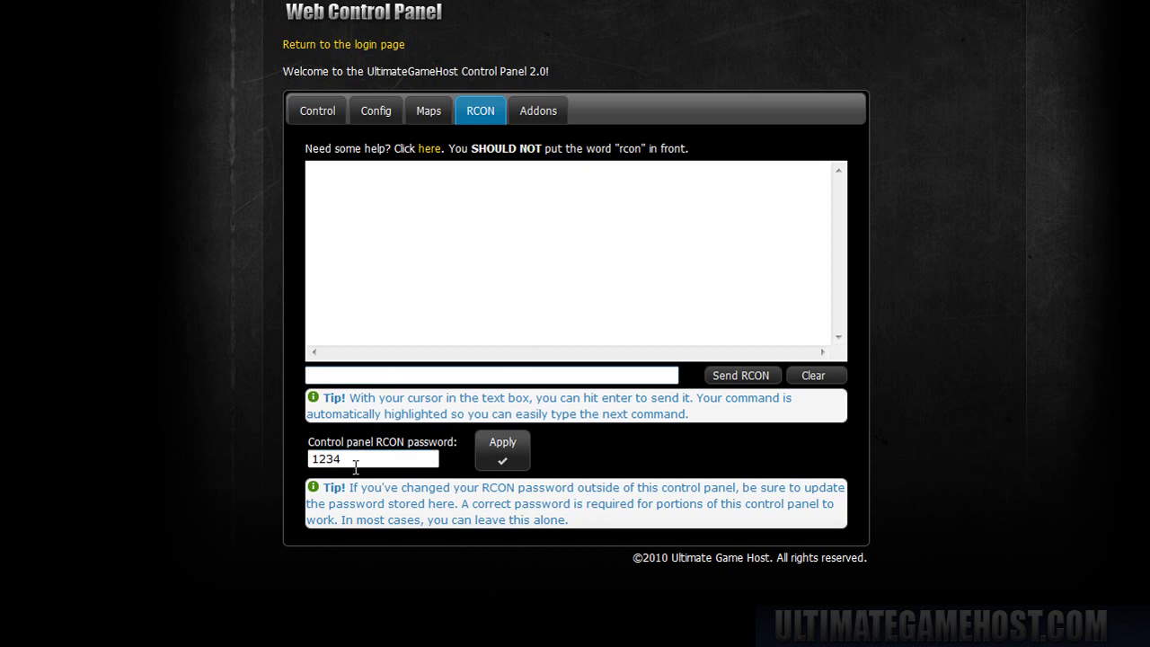
{"action": "left_click_drag", "start_coordinate": [359, 461], "coordinate": [311, 461]}
{"action": "left_click", "coordinate": [366, 375]}
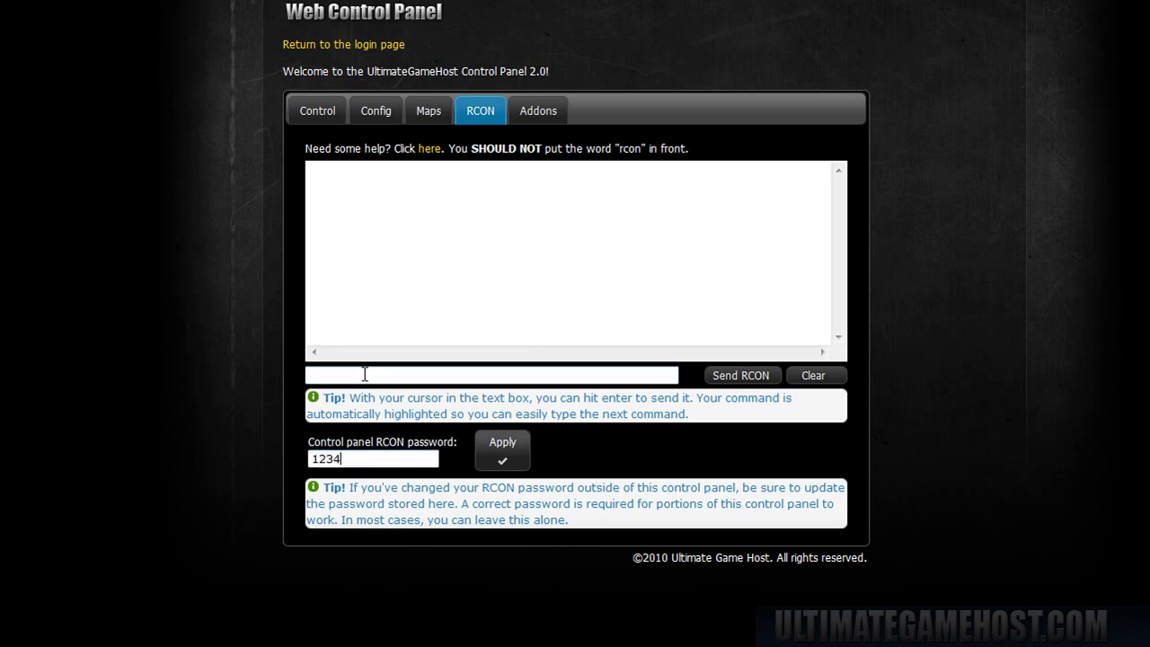
{"action": "left_click", "coordinate": [376, 111]}
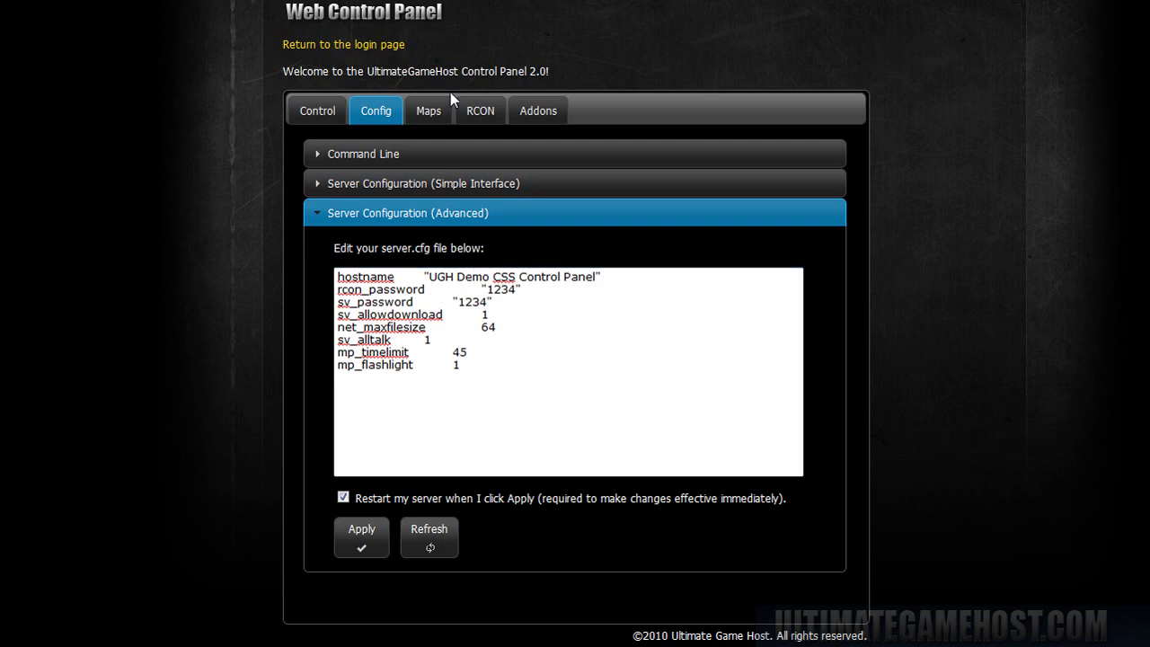
{"action": "left_click", "coordinate": [480, 111]}
{"action": "left_click", "coordinate": [385, 377]}
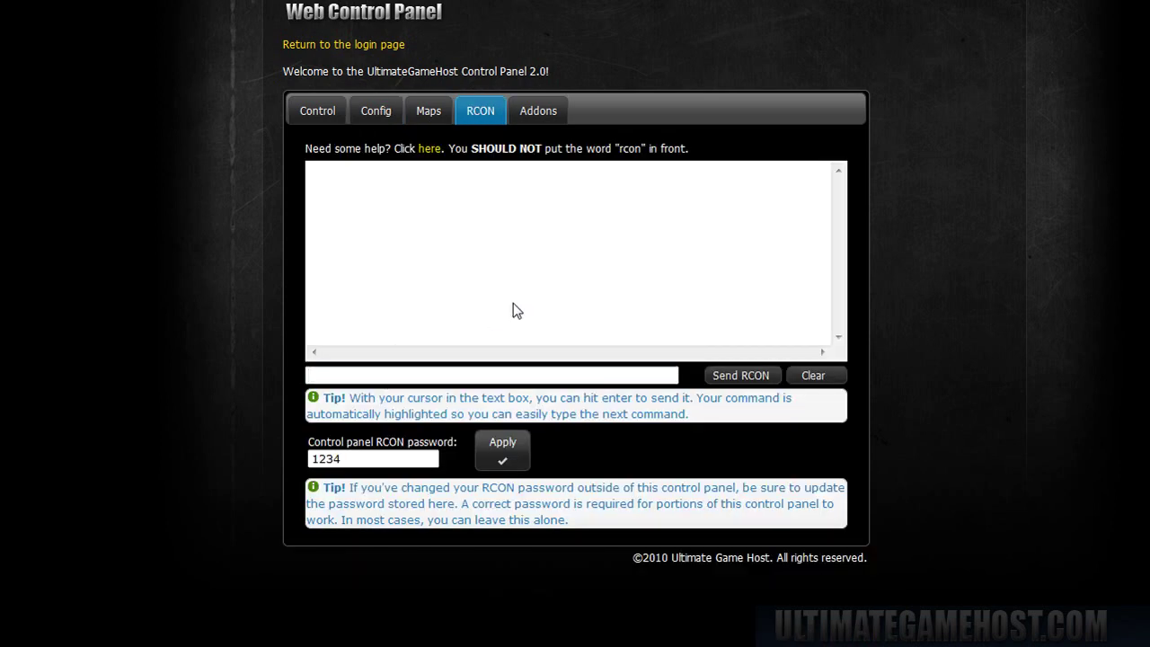
{"action": "type", "text": "net_maxfilesize"}
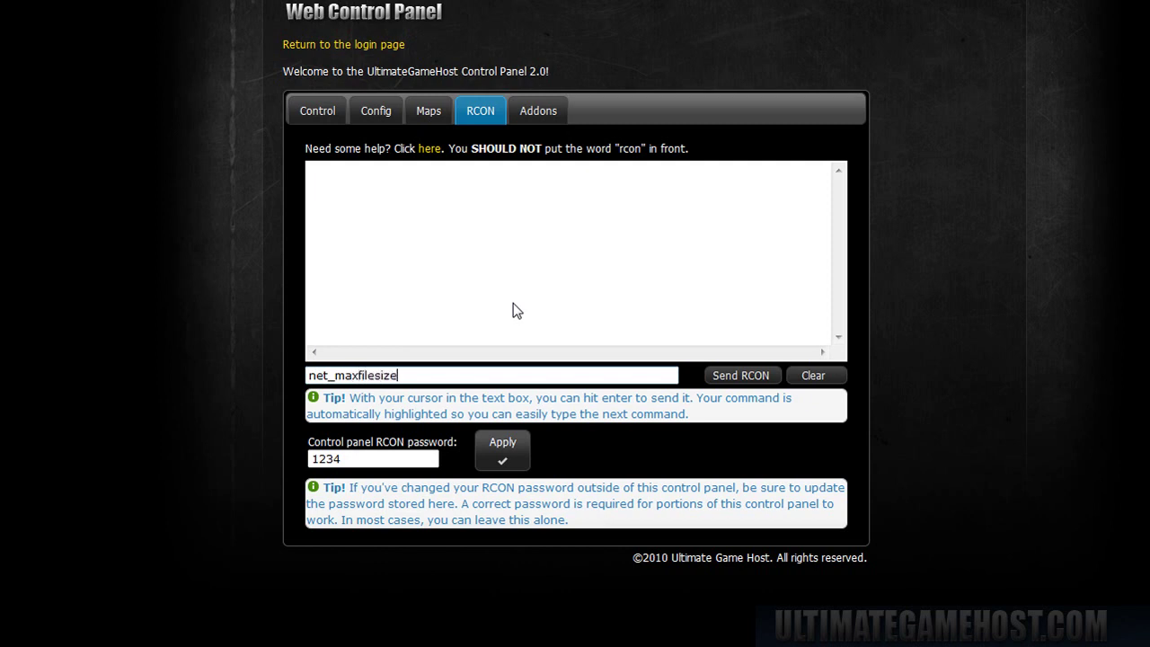
{"action": "key", "text": "Return"}
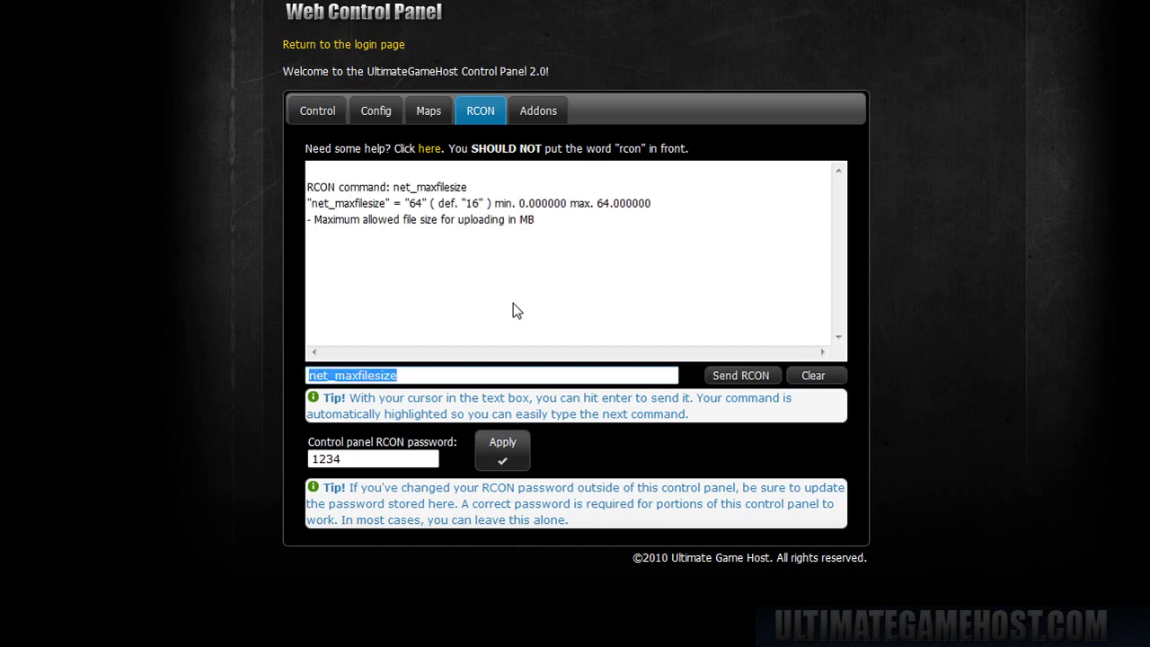
- Send the status command over RCON, then clear the output
{"action": "left_click_drag", "start_coordinate": [527, 224], "coordinate": [245, 168]}
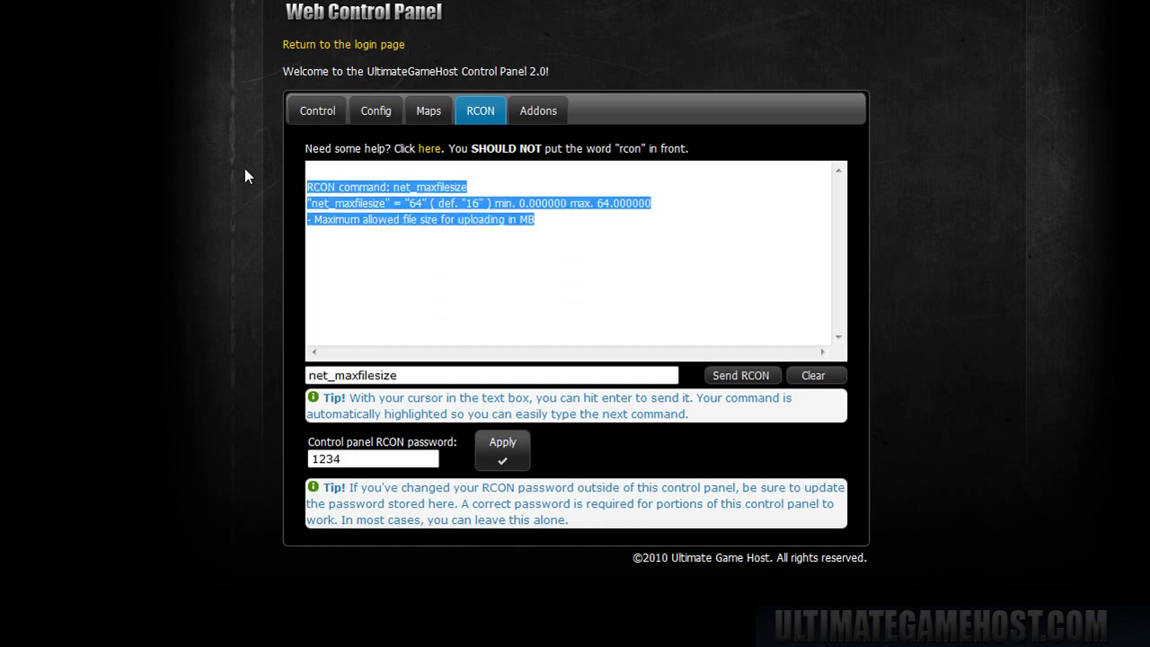
{"action": "left_click", "coordinate": [551, 208]}
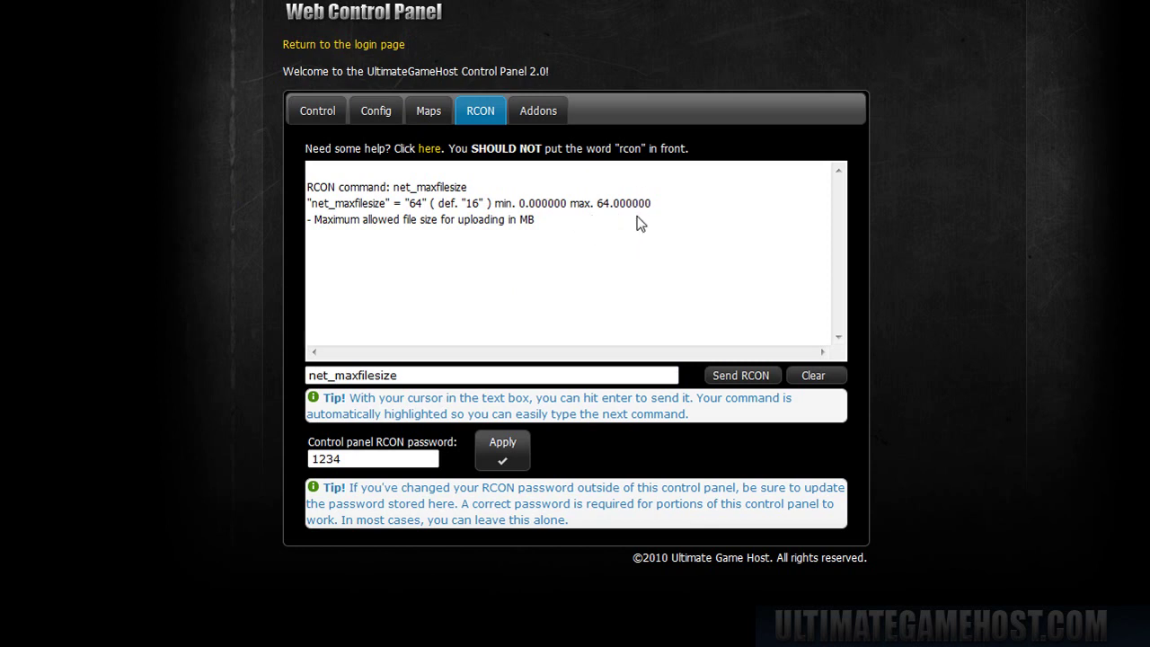
{"action": "left_click", "coordinate": [467, 377]}
{"action": "type", "text": "status"}
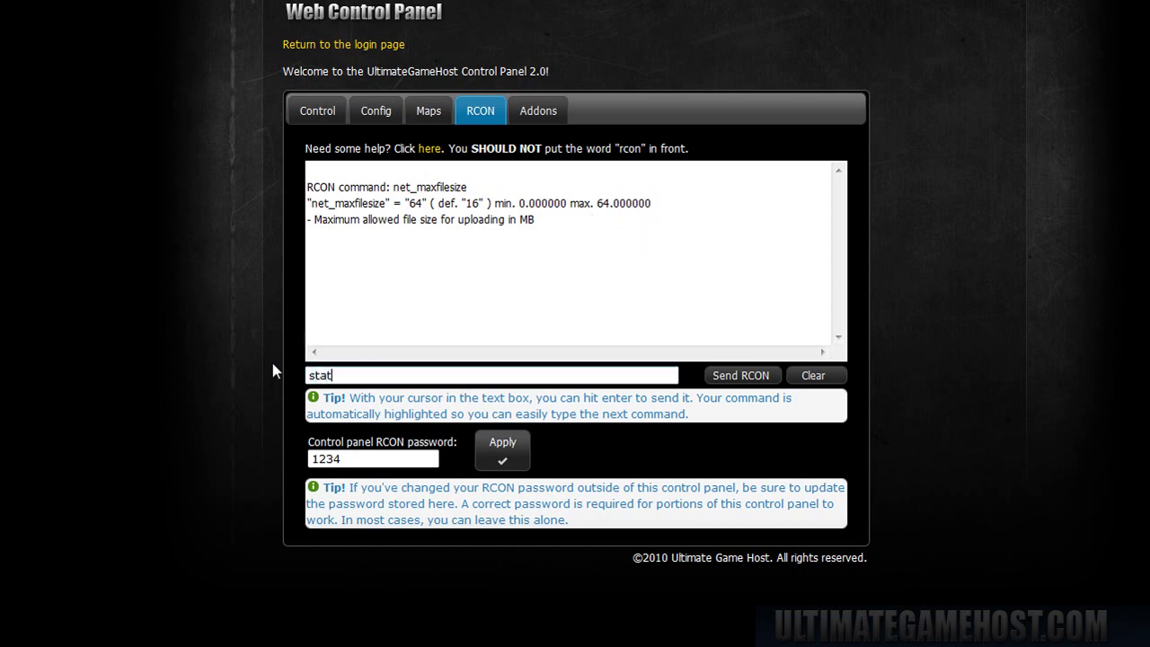
{"action": "left_click", "coordinate": [739, 376]}
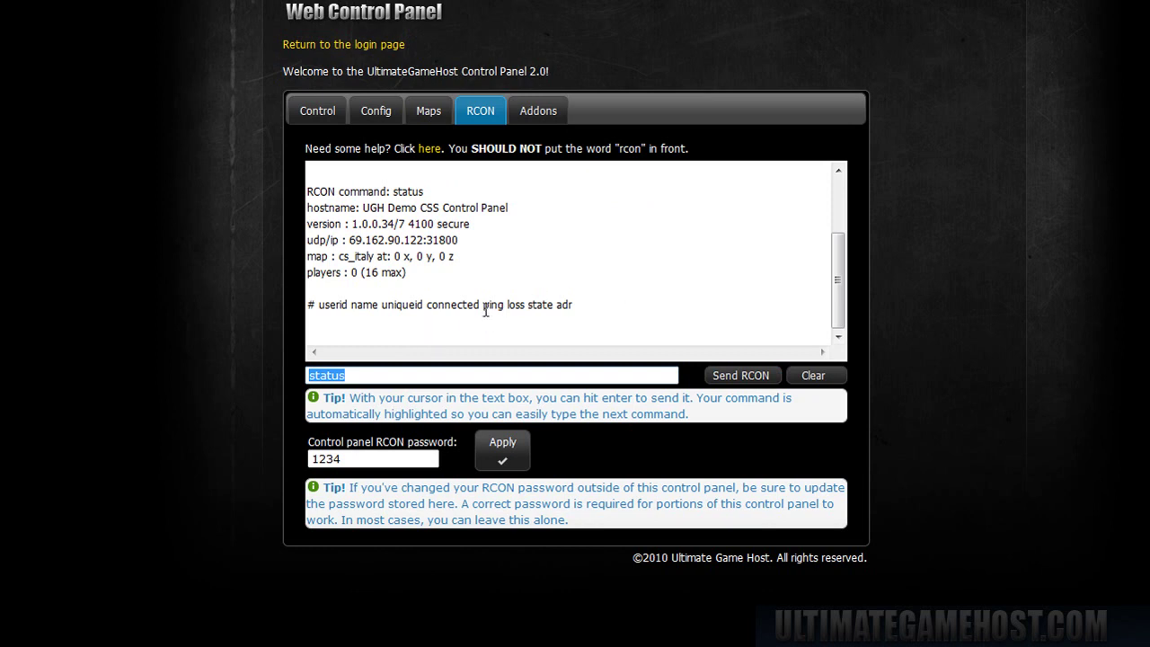
{"action": "left_click", "coordinate": [813, 376]}
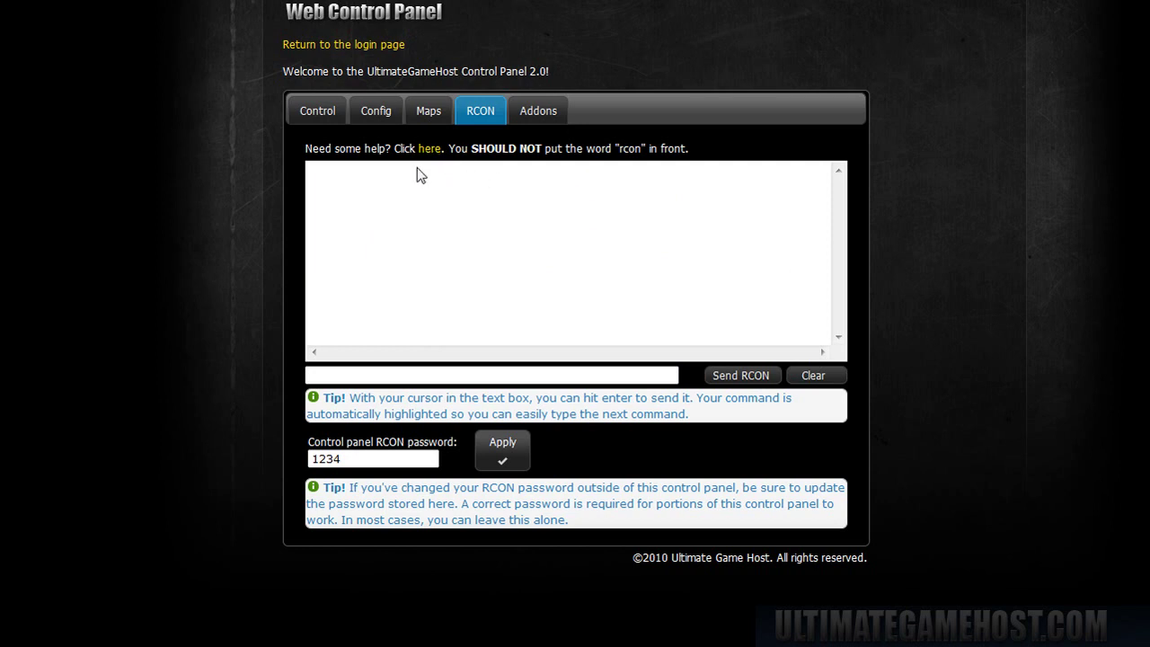
- Add de_dust2 to the map cycle, exclude de_train, de_tides, de_inferno, cs_militia and others, and apply
{"action": "left_click", "coordinate": [431, 115]}
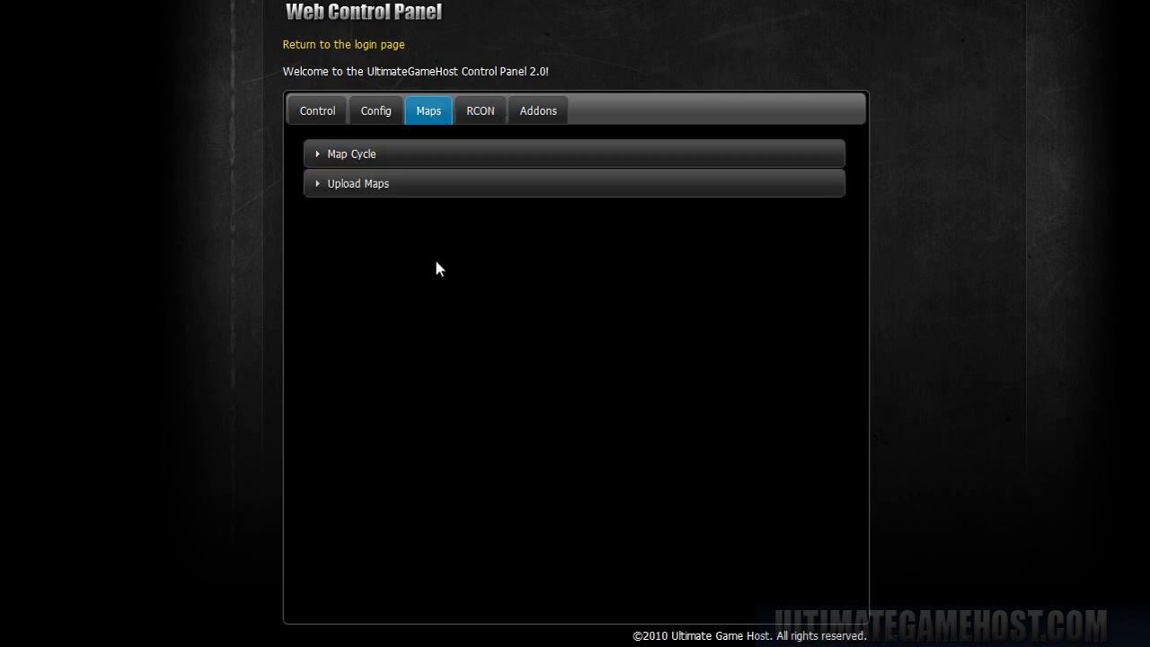
{"action": "left_click", "coordinate": [372, 151]}
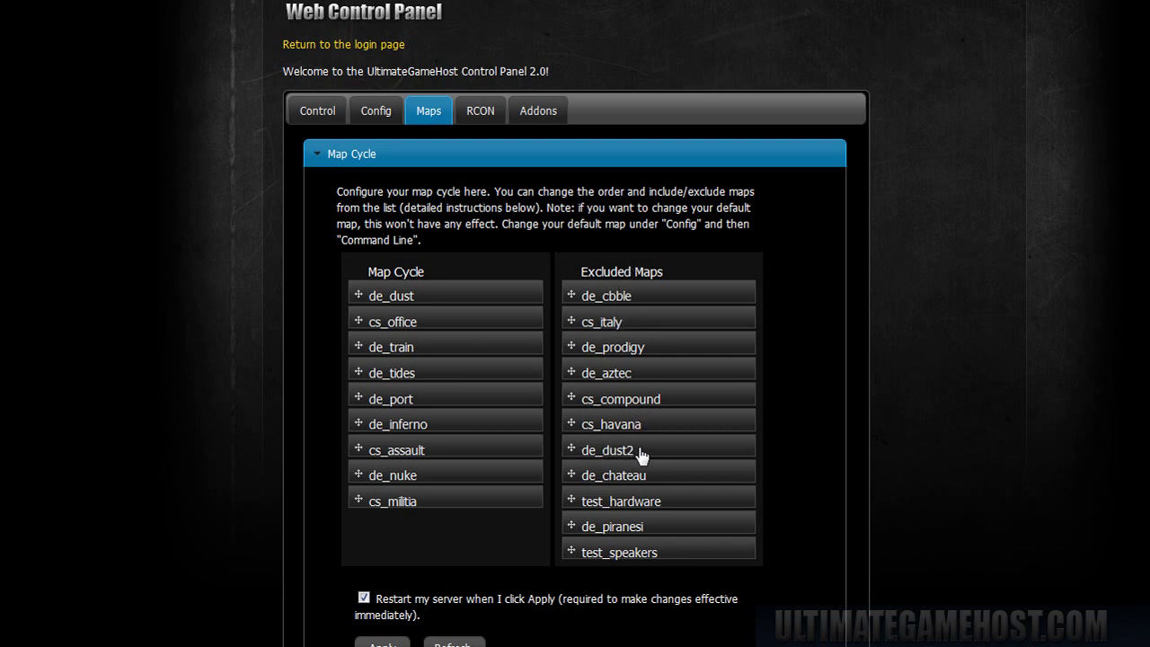
{"action": "left_click_drag", "start_coordinate": [640, 456], "coordinate": [710, 346]}
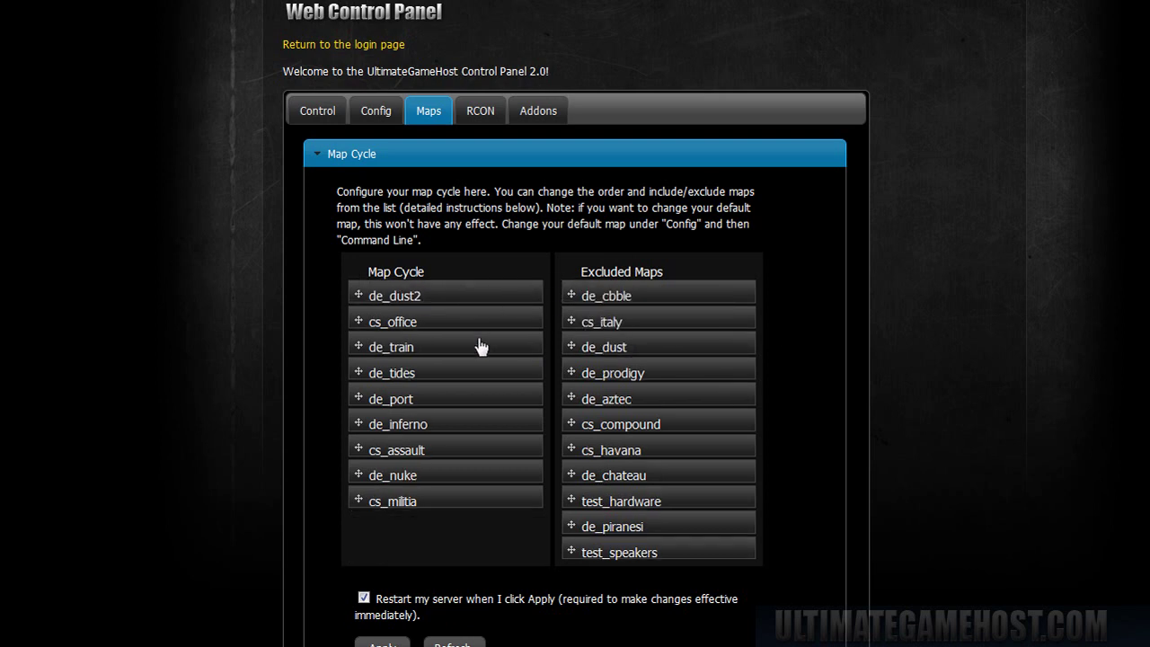
{"action": "left_click_drag", "start_coordinate": [392, 347], "coordinate": [710, 374]}
{"action": "left_click_drag", "start_coordinate": [436, 347], "coordinate": [678, 347]}
{"action": "left_click_drag", "start_coordinate": [431, 347], "coordinate": [679, 347]}
{"action": "left_click_drag", "start_coordinate": [468, 347], "coordinate": [771, 386]}
{"action": "scroll", "coordinate": [799, 355], "scroll_direction": "down", "scroll_amount": 3}
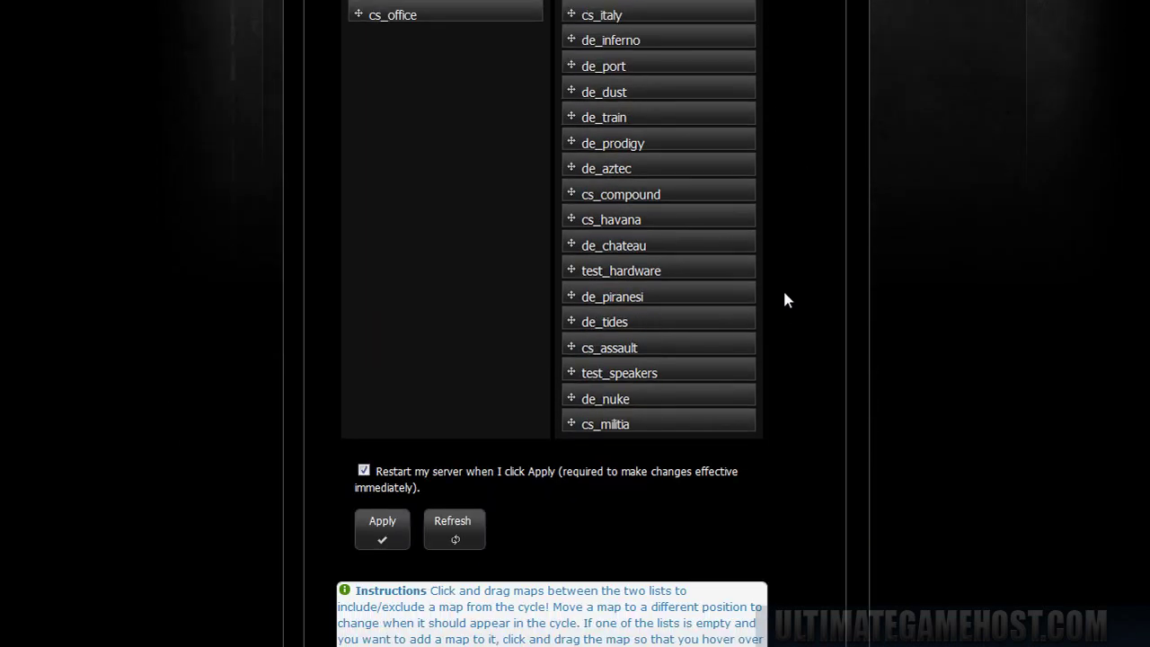
{"action": "left_click", "coordinate": [382, 529]}
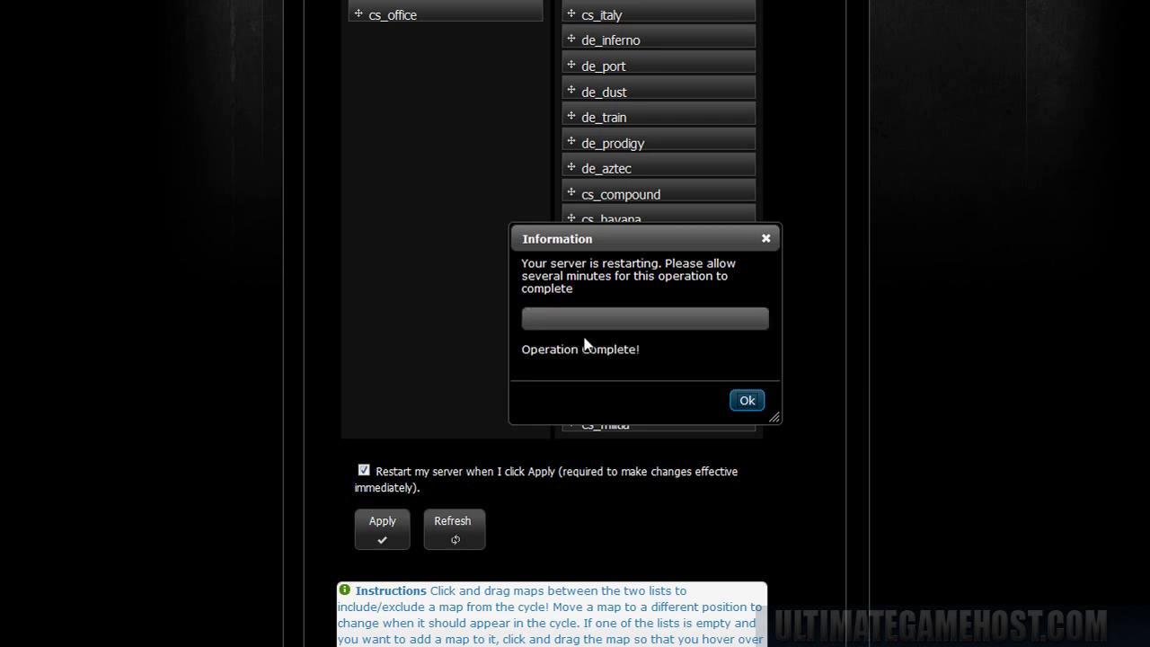
- Dismiss the restart notice and browse installed maps in Upload Maps, cs_assault.bsp through test_speakers.bsp
{"action": "left_click", "coordinate": [751, 401]}
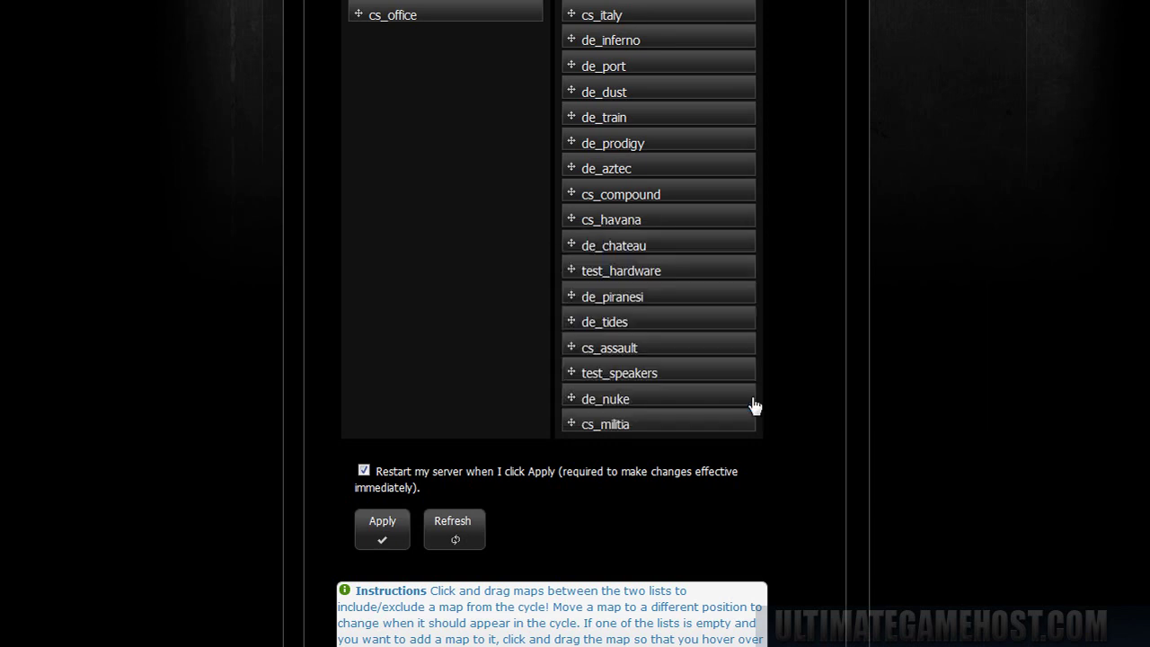
{"action": "scroll", "coordinate": [645, 479], "scroll_direction": "down", "scroll_amount": 3}
{"action": "scroll", "coordinate": [578, 402], "scroll_direction": "up", "scroll_amount": 5}
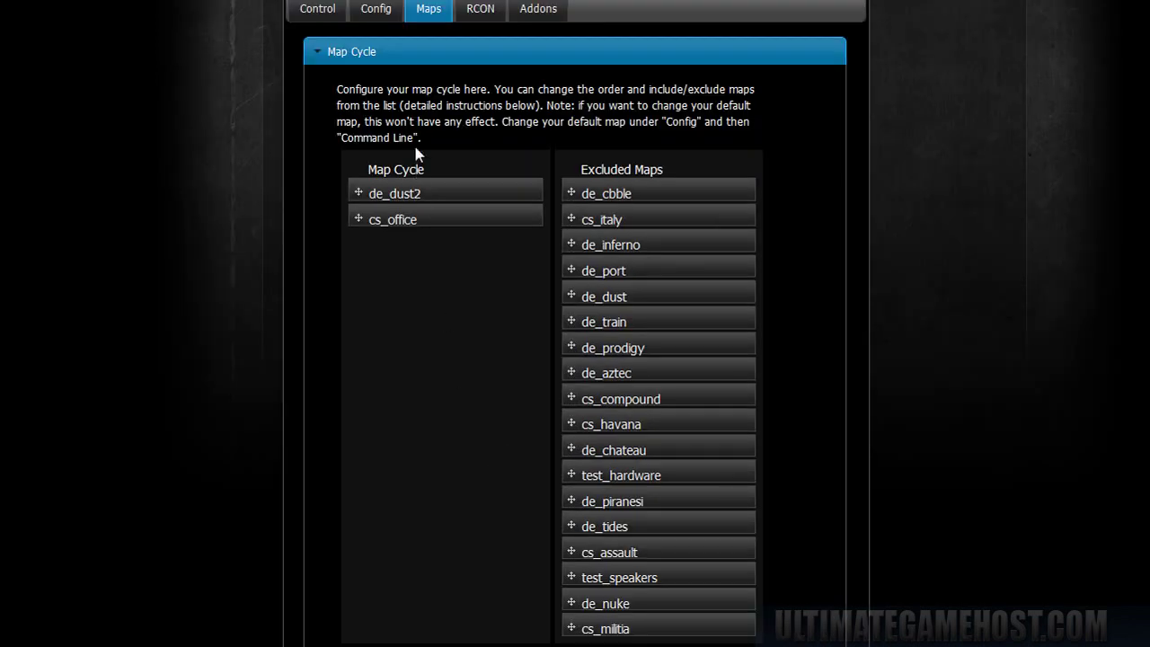
{"action": "left_click", "coordinate": [413, 59]}
{"action": "left_click", "coordinate": [379, 83]}
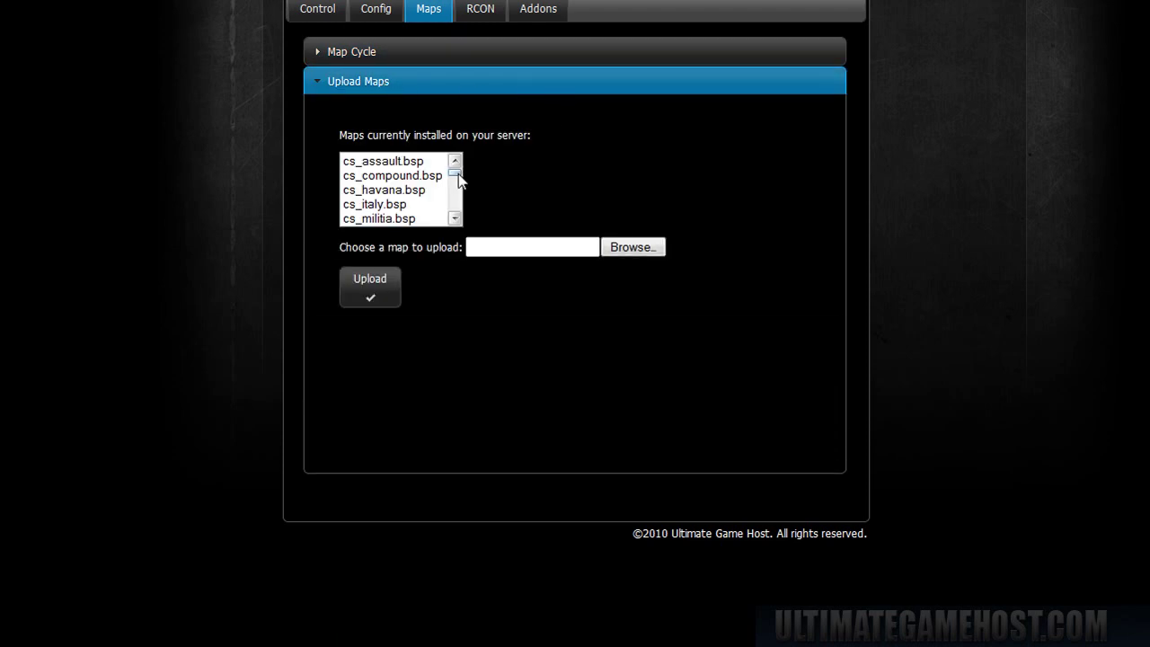
{"action": "left_click_drag", "start_coordinate": [455, 175], "coordinate": [471, 236]}
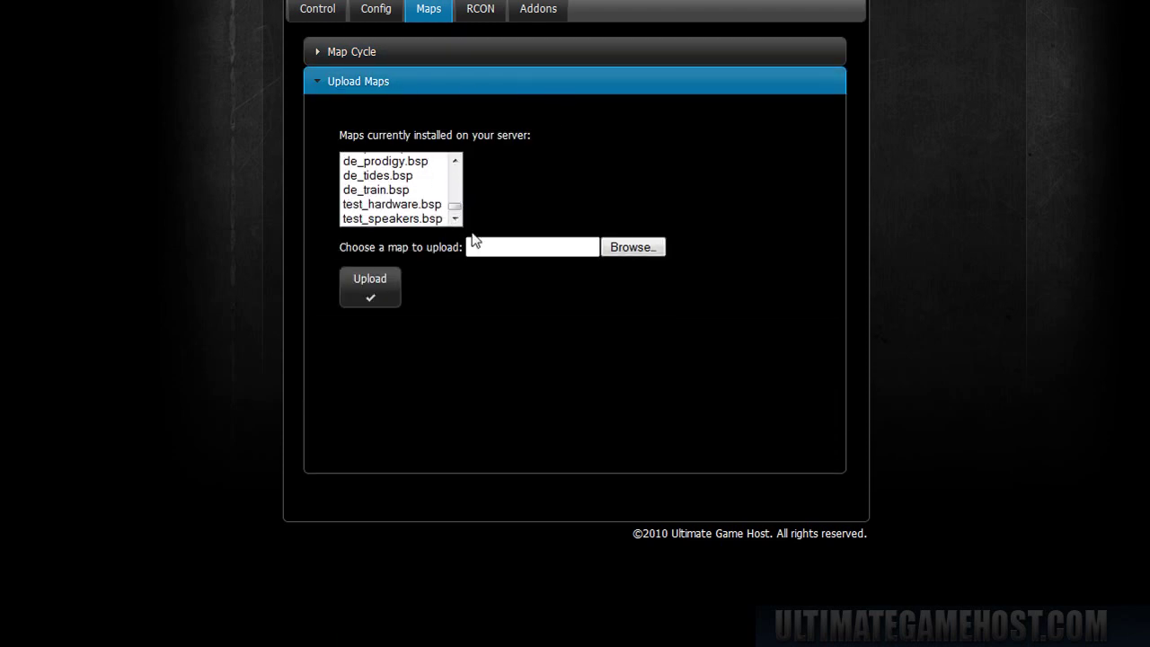
{"action": "left_click", "coordinate": [509, 247]}
{"action": "left_click_drag", "start_coordinate": [455, 213], "coordinate": [456, 169]}
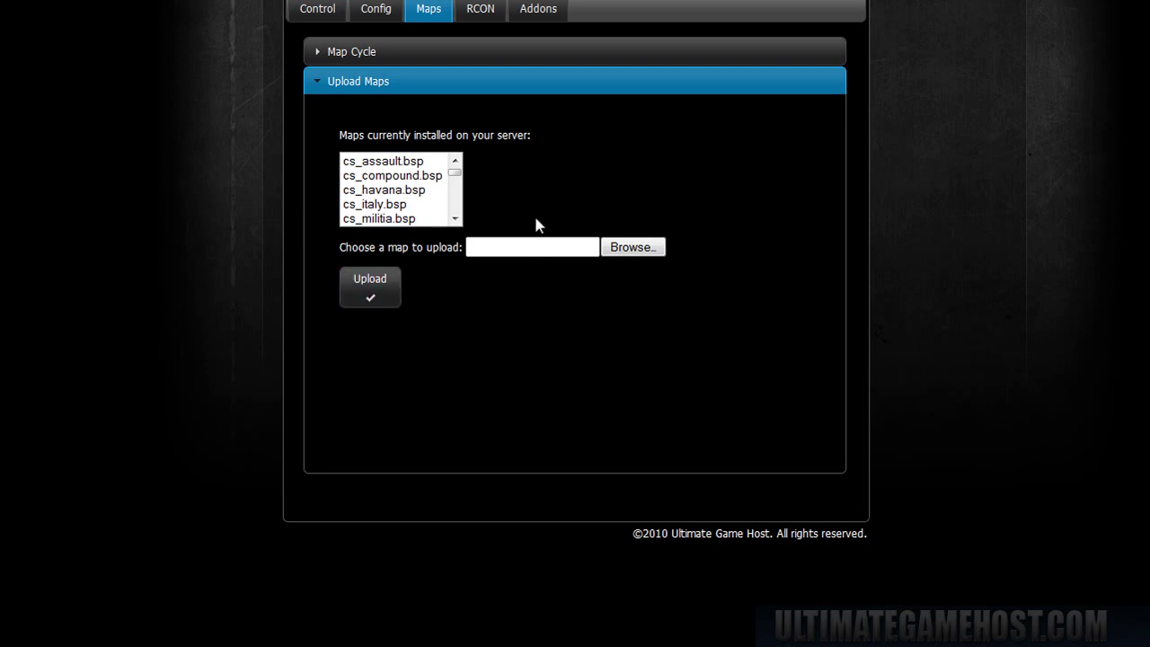
{"action": "scroll", "coordinate": [536, 315], "scroll_direction": "up", "scroll_amount": 2}
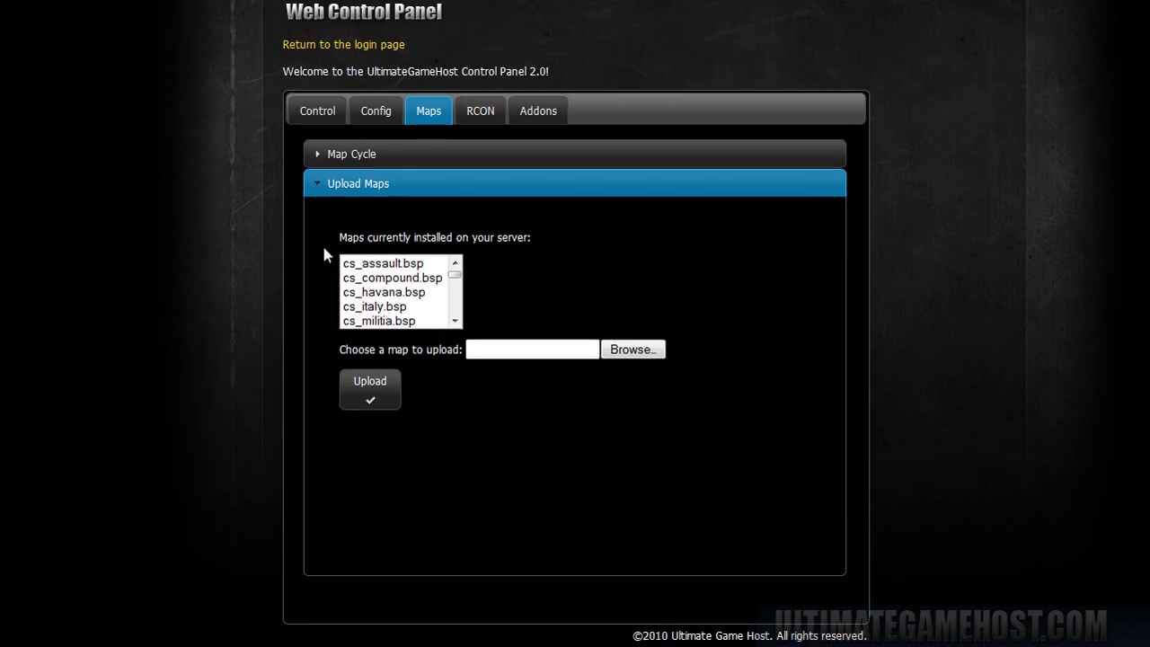
- Collapse Upload Maps and reopen the Map Cycle lists to review them
{"action": "left_click", "coordinate": [395, 183]}
{"action": "left_click", "coordinate": [398, 154]}
{"action": "scroll", "coordinate": [833, 423], "scroll_direction": "down", "scroll_amount": 3}
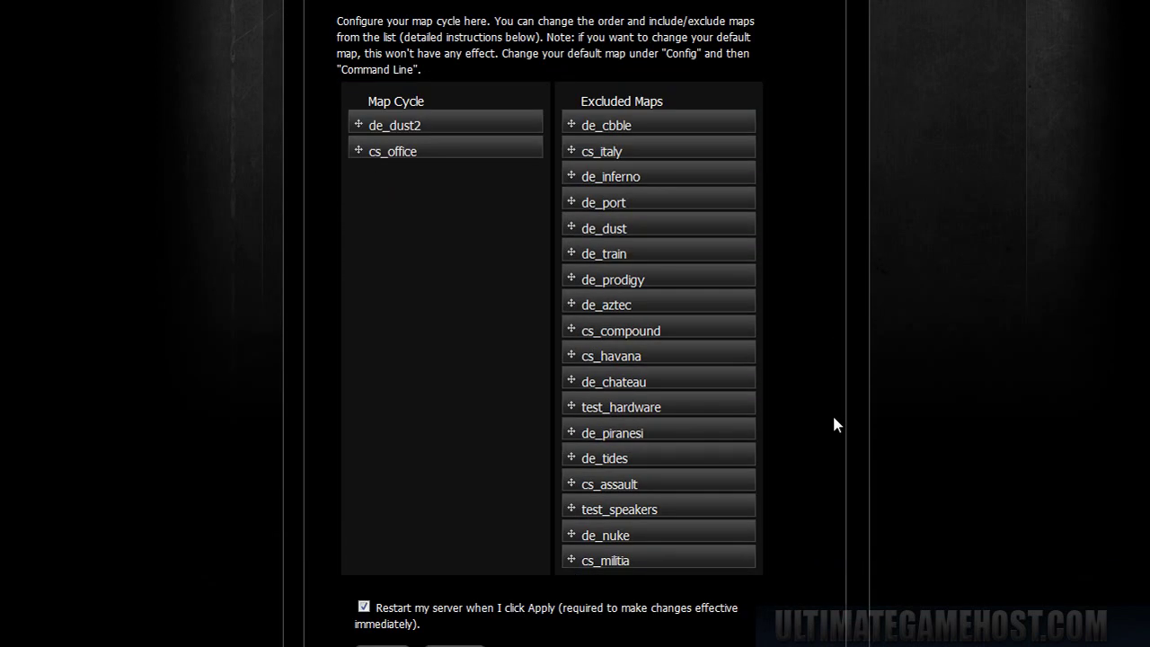
{"action": "scroll", "coordinate": [596, 603], "scroll_direction": "down", "scroll_amount": 2}
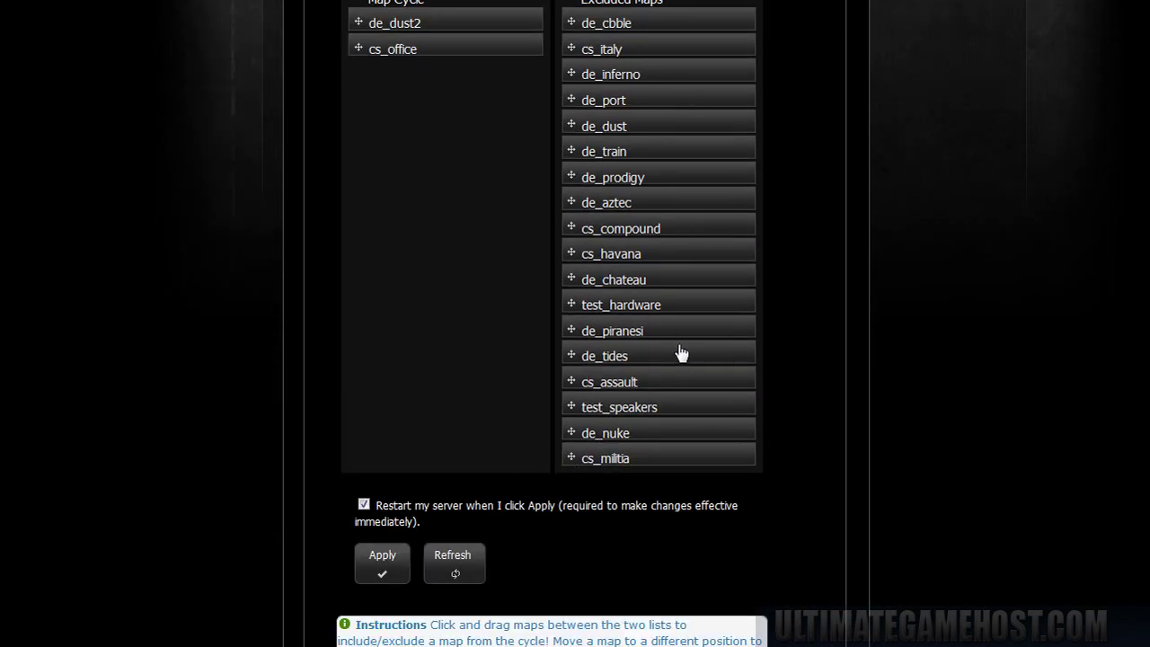
{"action": "scroll", "coordinate": [642, 254], "scroll_direction": "up", "scroll_amount": 7}
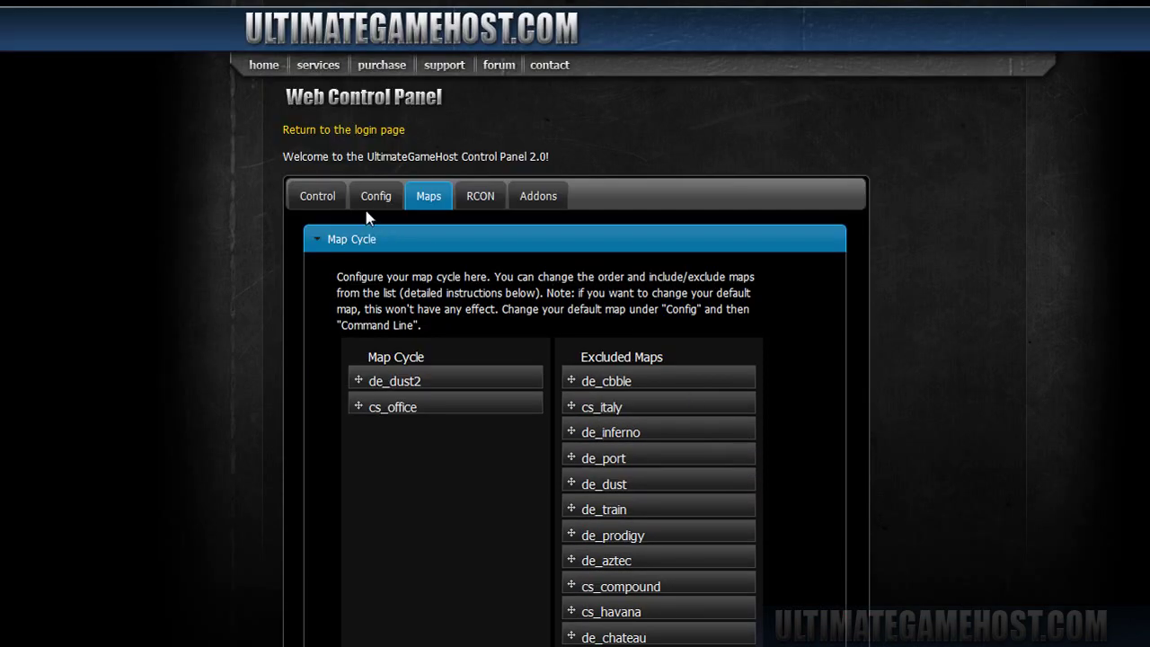
- Set the default map to cs_office.bsp in Command Line and apply it with a restart
{"action": "left_click", "coordinate": [377, 198]}
{"action": "left_click", "coordinate": [419, 239]}
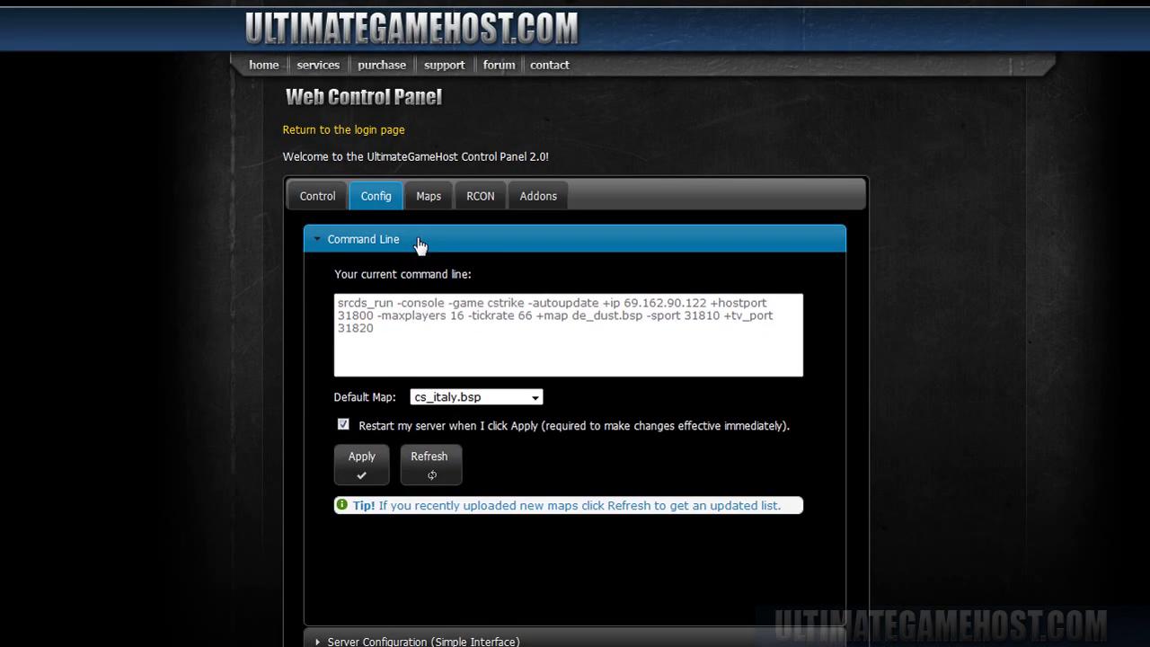
{"action": "left_click", "coordinate": [534, 397]}
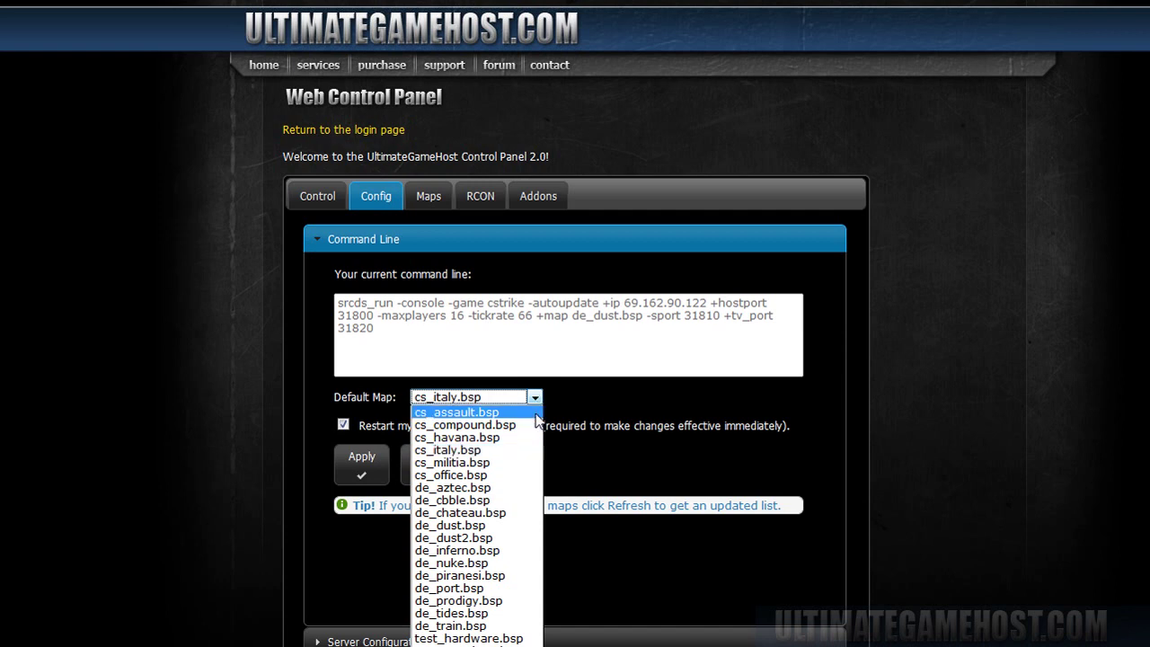
{"action": "left_click", "coordinate": [495, 475]}
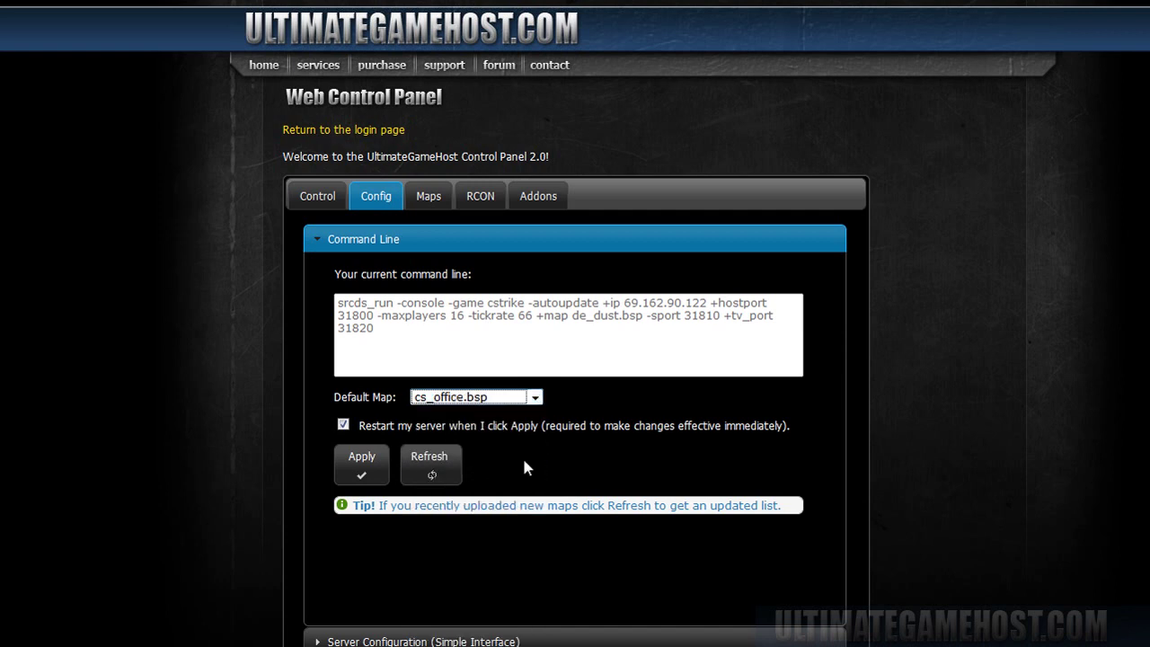
{"action": "left_click", "coordinate": [367, 471]}
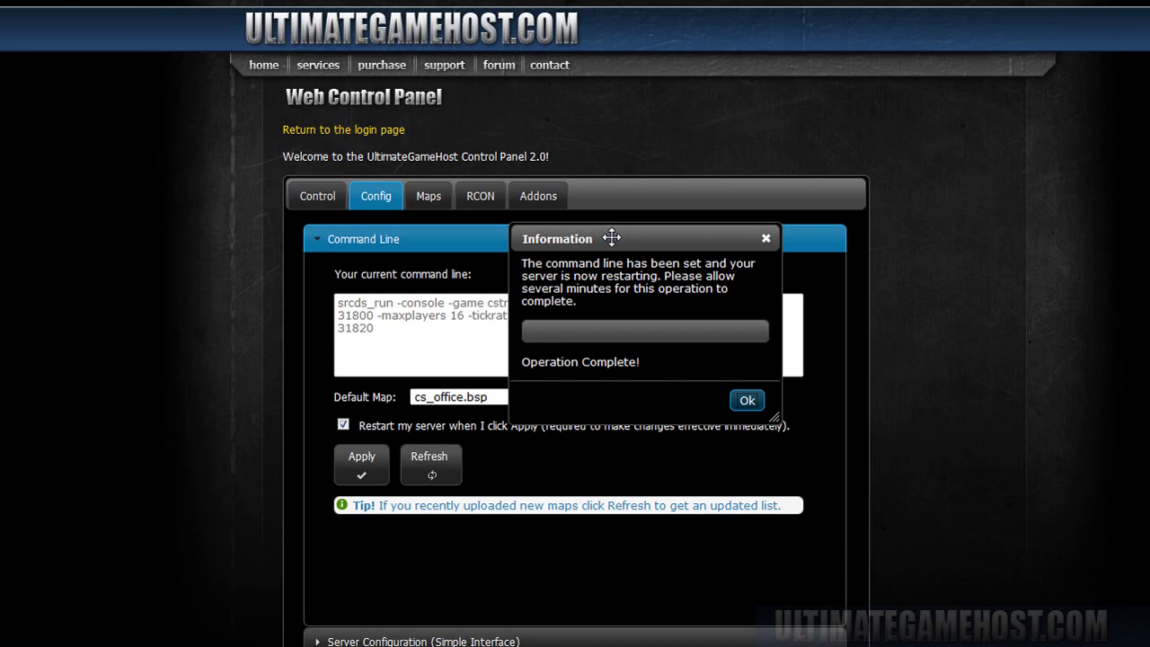
{"action": "left_click", "coordinate": [745, 402]}
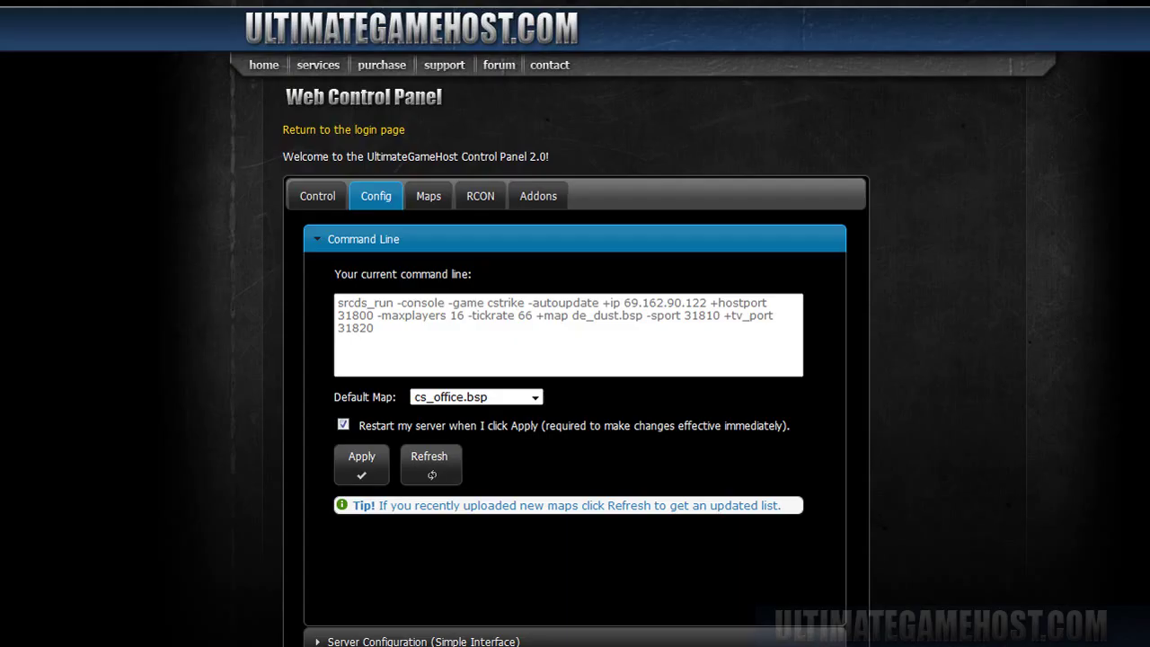
- On the Addons tab, paste the admin's Steam ID and install SourceMod and Metamod Source, confirming the install
{"action": "left_click", "coordinate": [562, 200]}
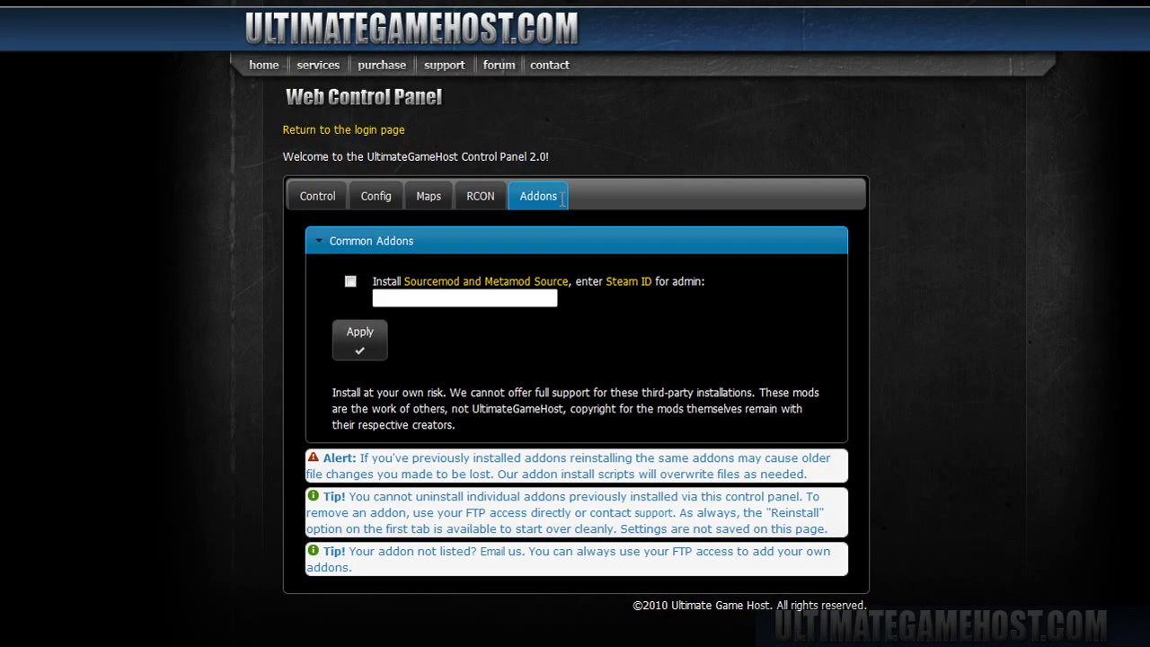
{"action": "left_click", "coordinate": [530, 299]}
{"action": "left_click", "coordinate": [490, 299]}
{"action": "type", "text": "STEAM_0:0:5002271"}
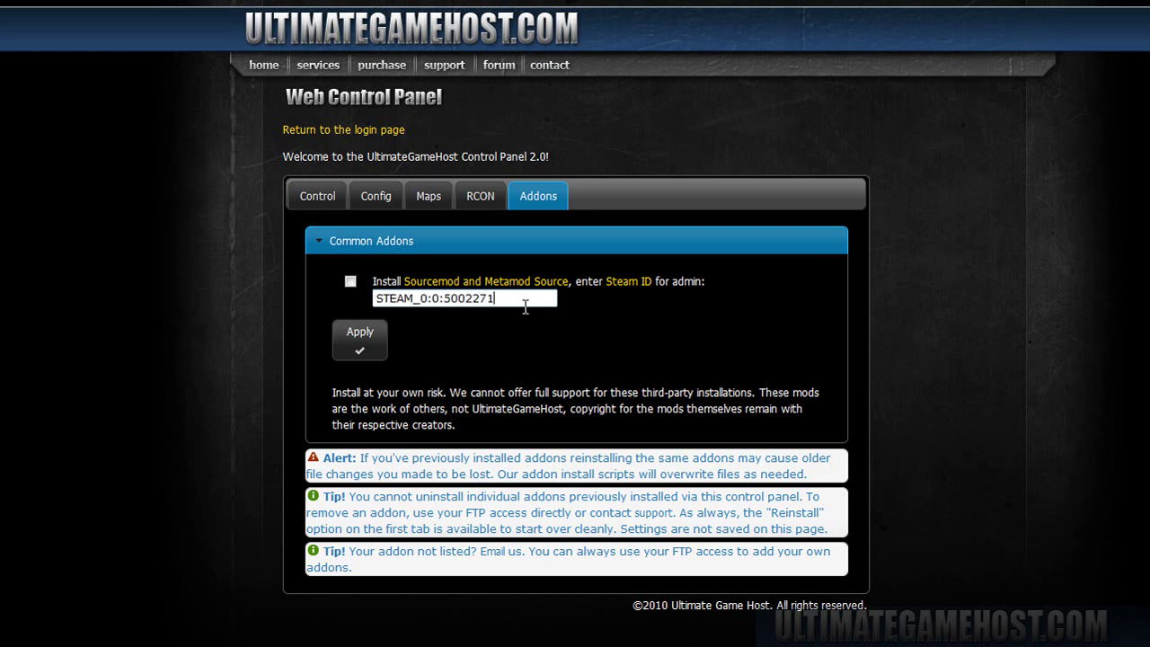
{"action": "left_click", "coordinate": [351, 281]}
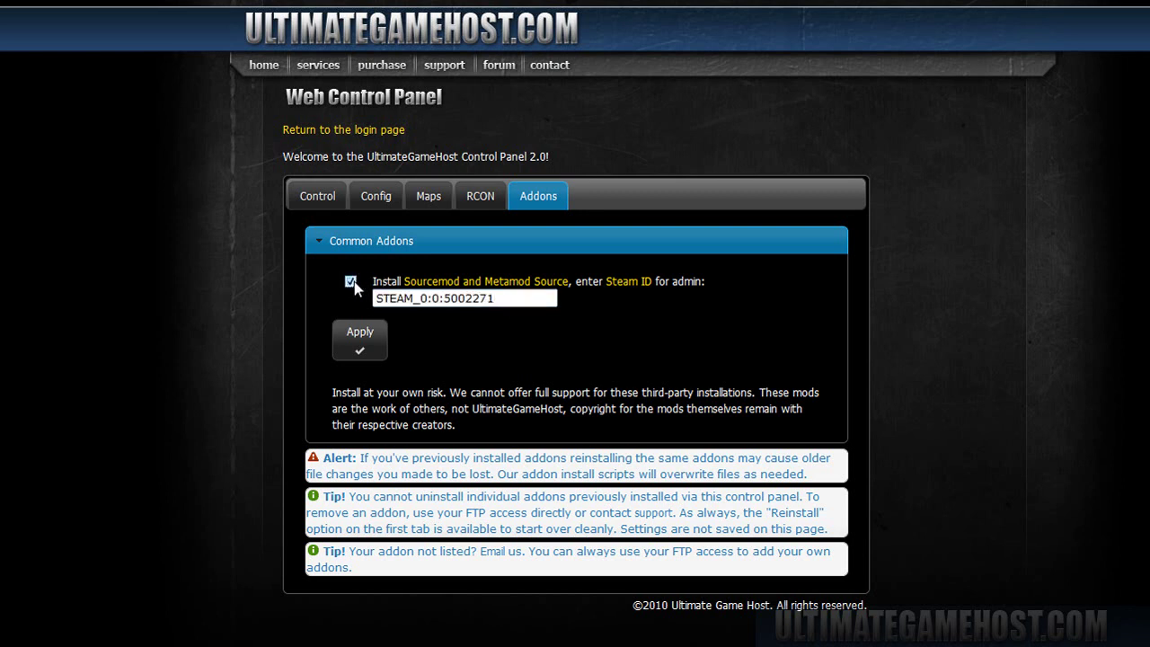
{"action": "left_click", "coordinate": [377, 348]}
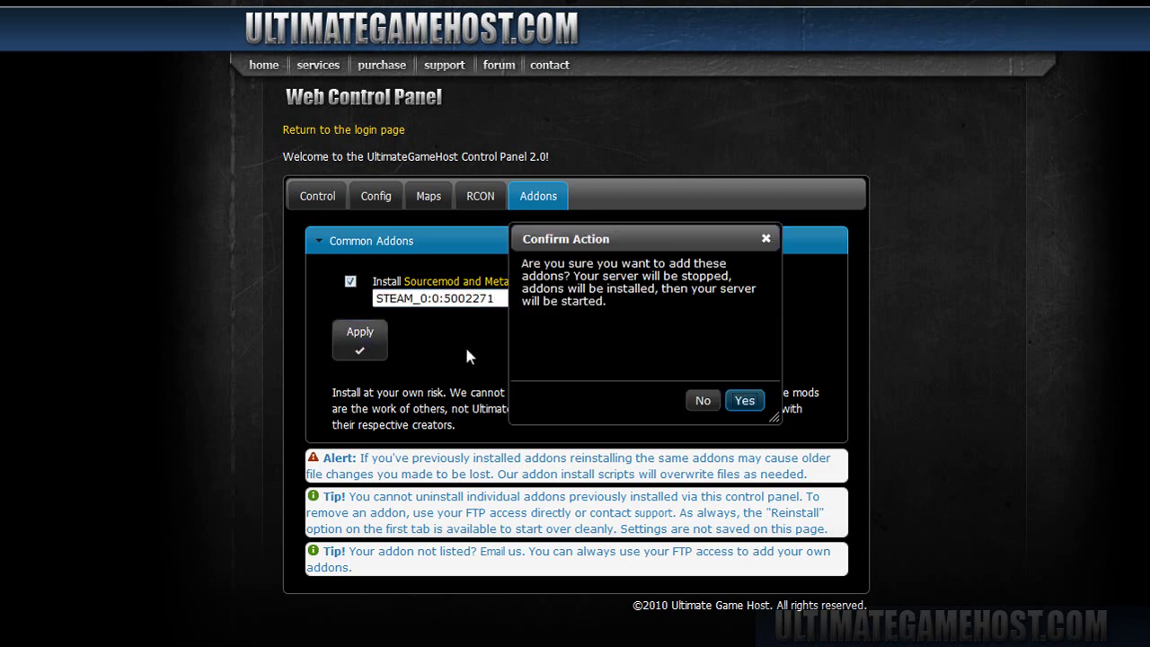
{"action": "left_click", "coordinate": [747, 402]}
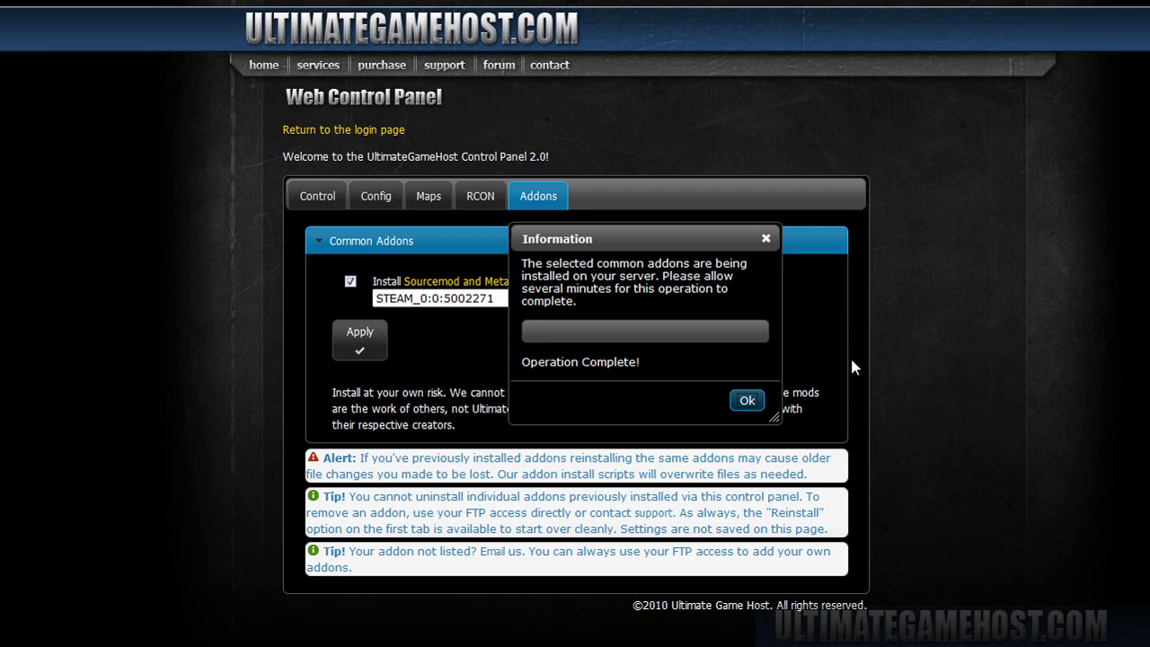
- Dismiss the 'Operation Complete!' notice for the addon install
{"action": "left_click", "coordinate": [745, 400]}
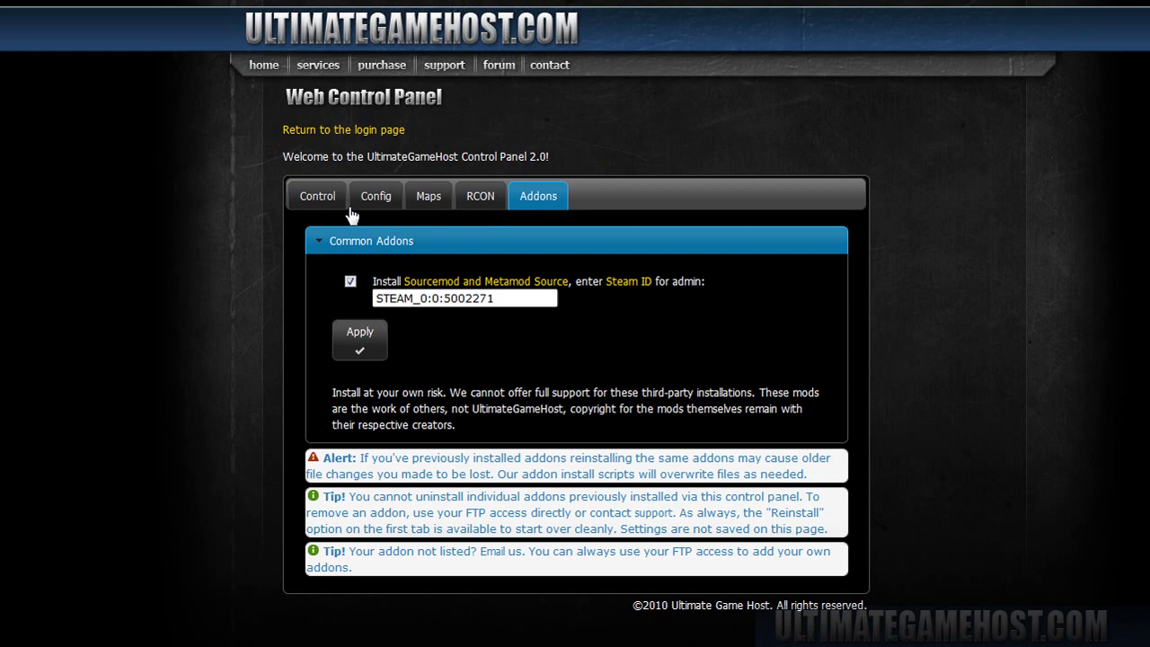
- From the Control tab, launch Counter-Strike: Source and connect using the server password
{"action": "left_click", "coordinate": [341, 206]}
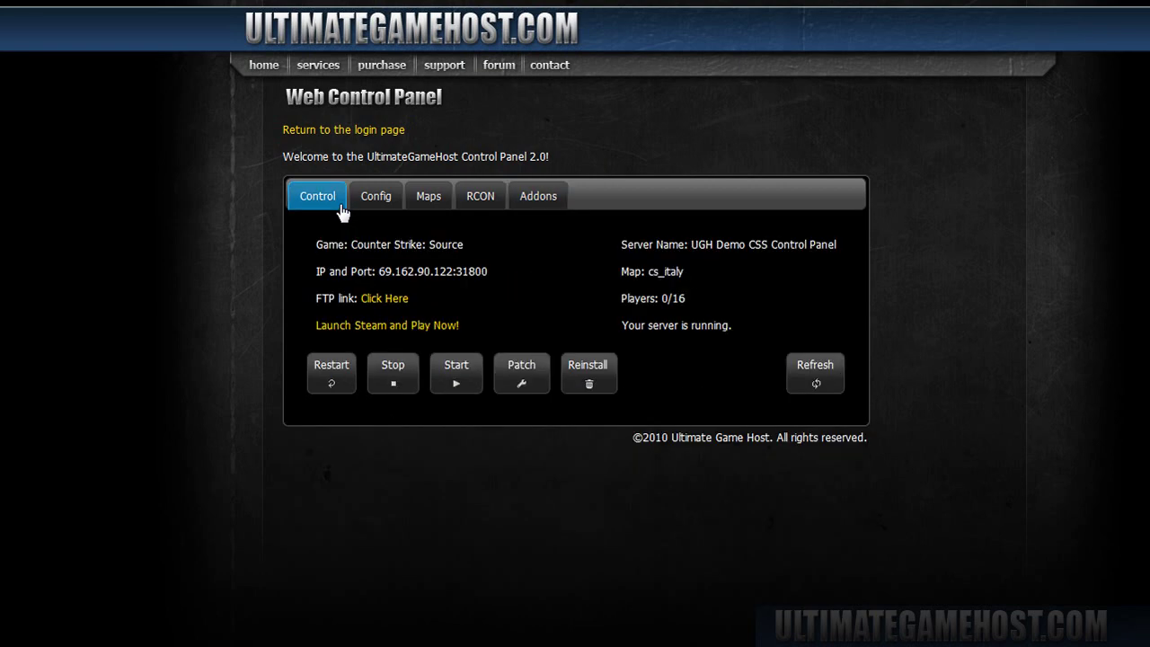
{"action": "left_click", "coordinate": [414, 329]}
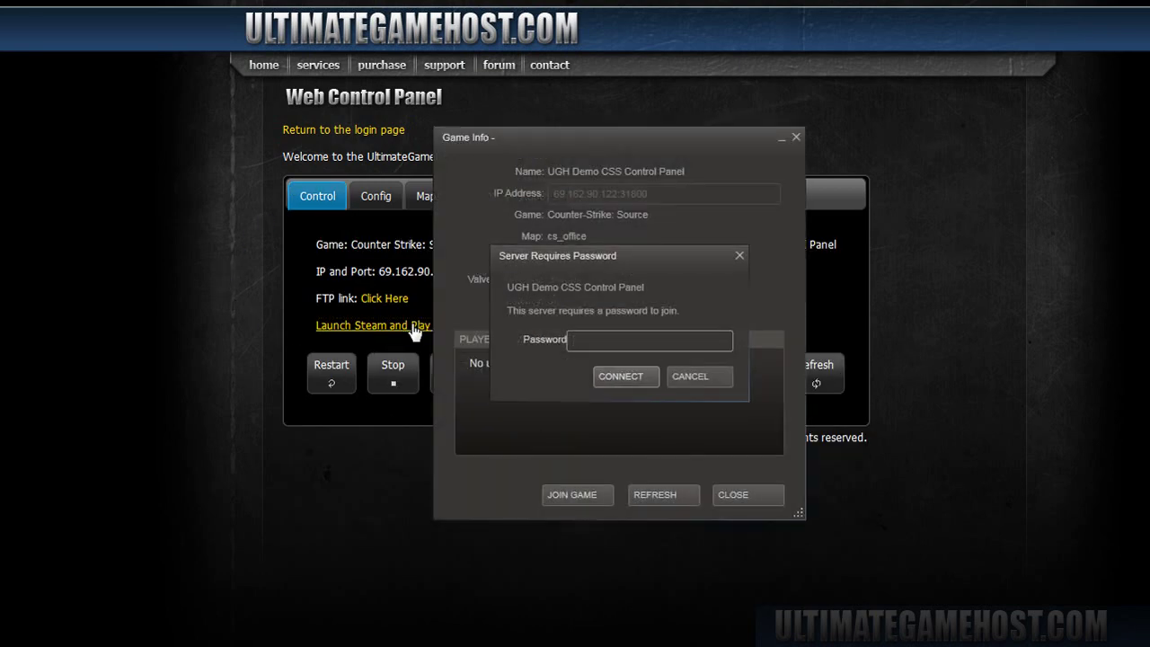
{"action": "type", "text": "****"}
{"action": "left_click", "coordinate": [636, 376]}
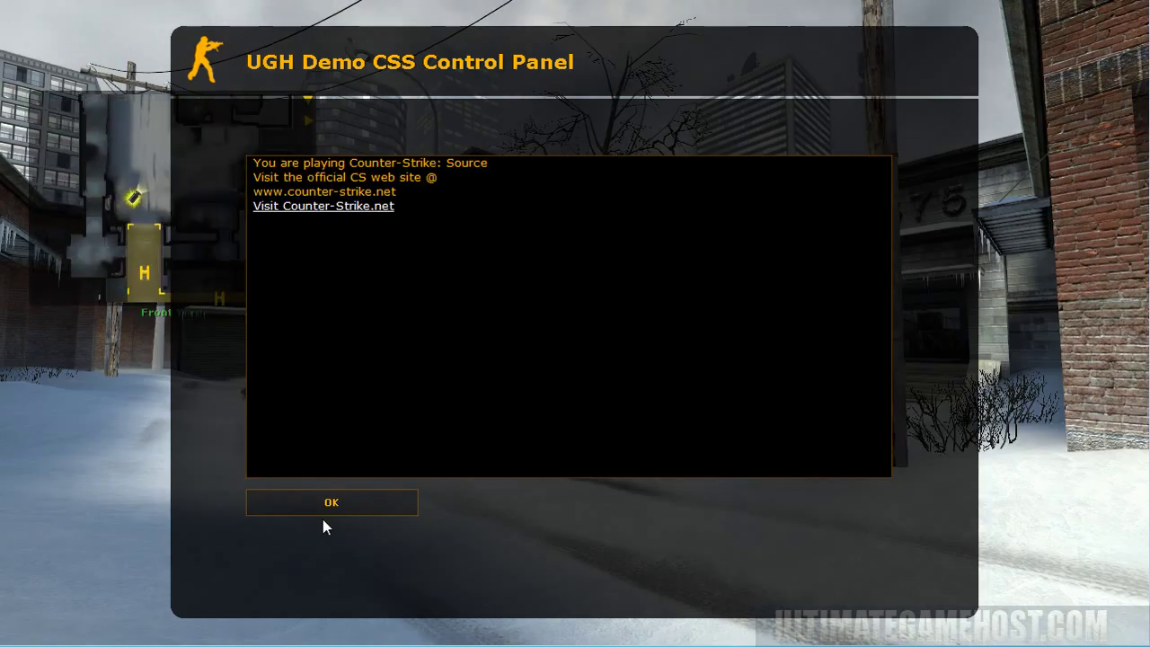
- Close the welcome message and join the Counter-Terrorists as SEAL Team 6
{"action": "left_click", "coordinate": [325, 503]}
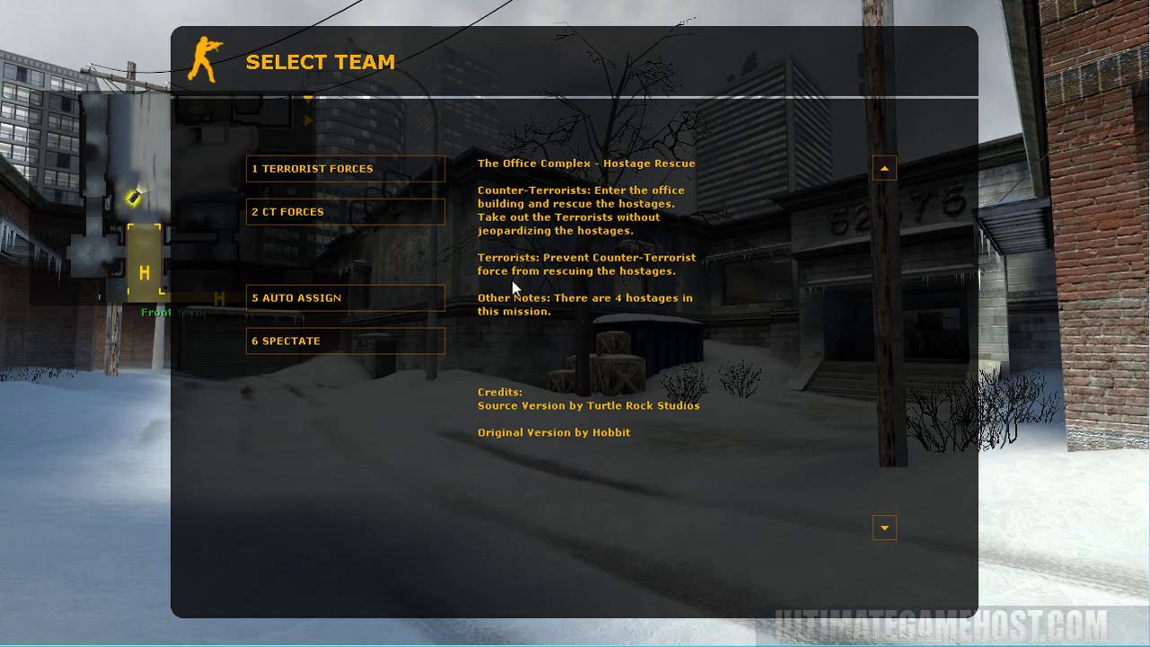
{"action": "left_click", "coordinate": [369, 213]}
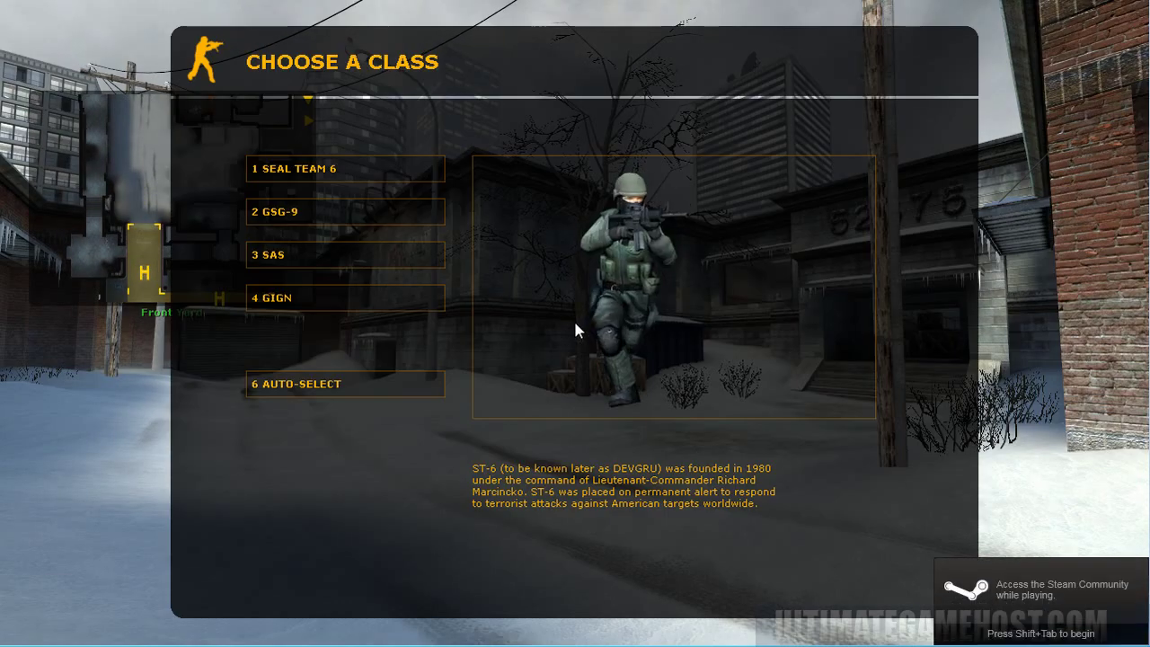
{"action": "left_click", "coordinate": [369, 169]}
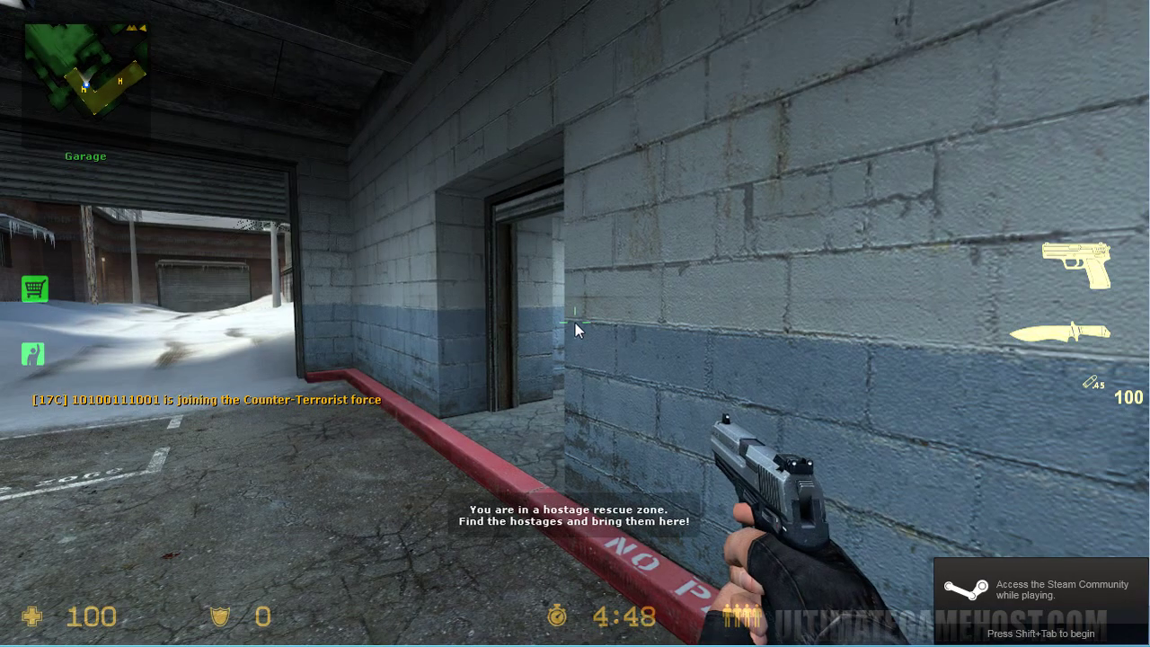
{"action": "key", "text": "Tab"}
{"action": "key", "text": "s"}
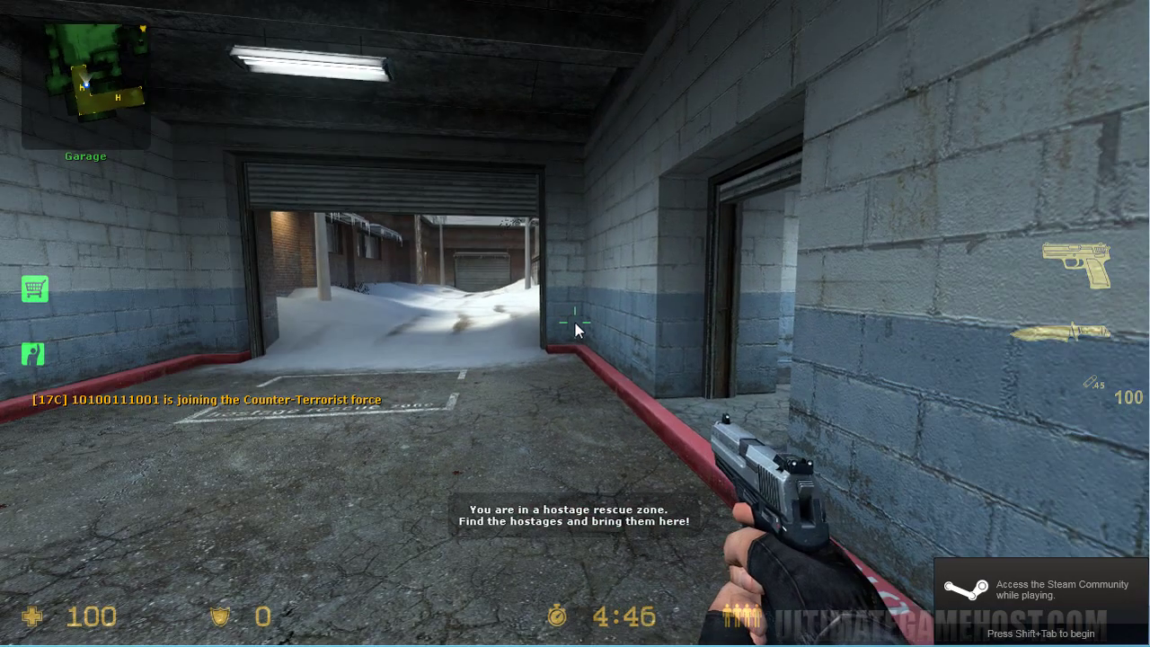
- Slay your own player via the SourceMod admin menu's Player Commands
{"action": "key", "text": "F3"}
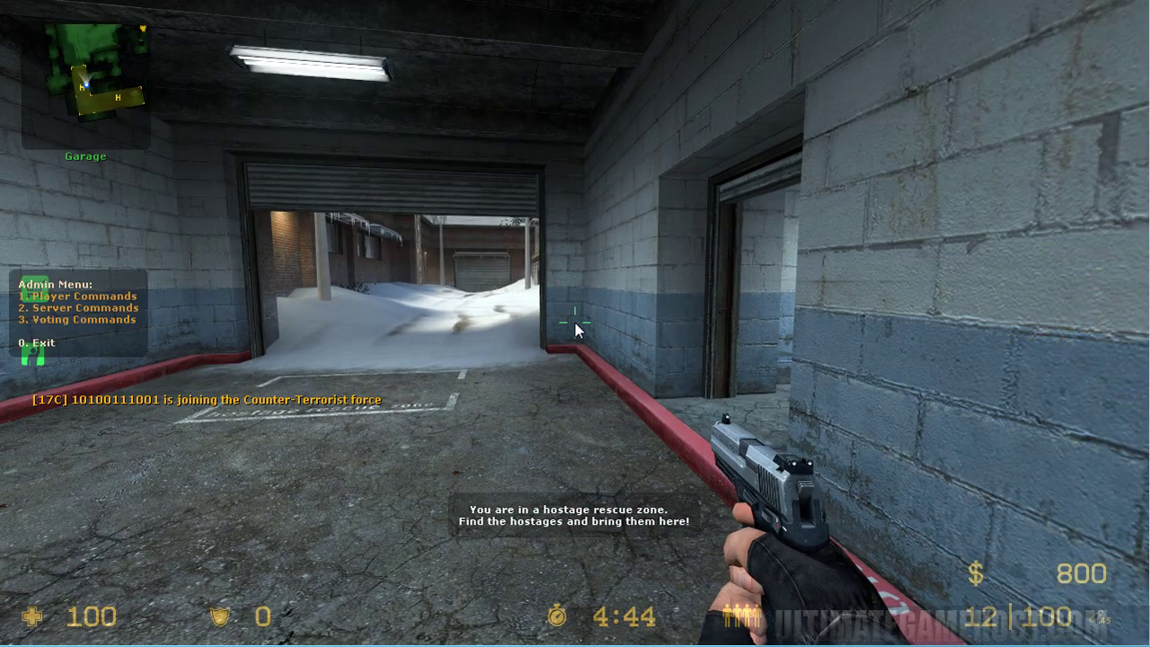
{"action": "key", "text": "w"}
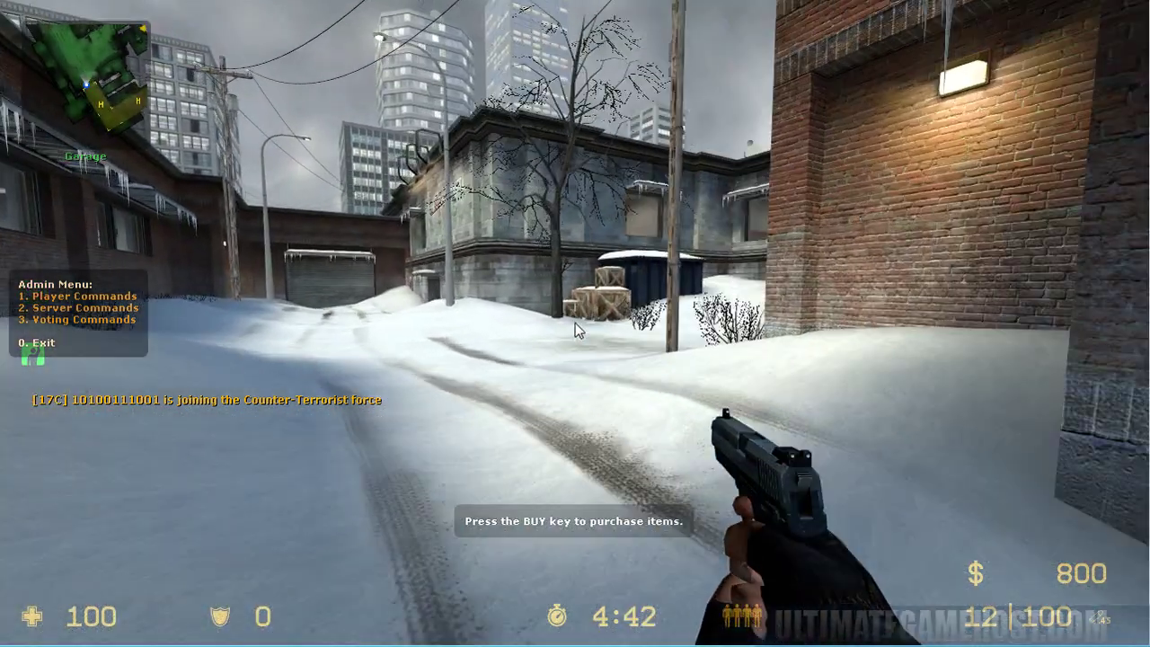
{"action": "key", "text": "1"}
{"action": "key", "text": "1"}
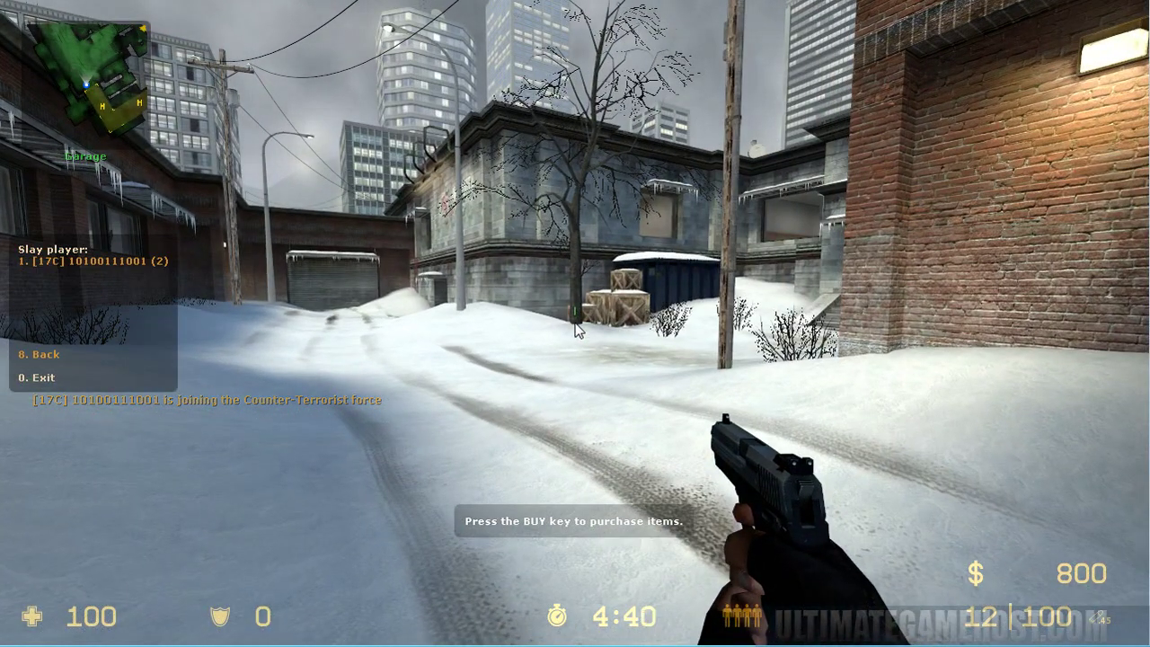
{"action": "key", "text": "1"}
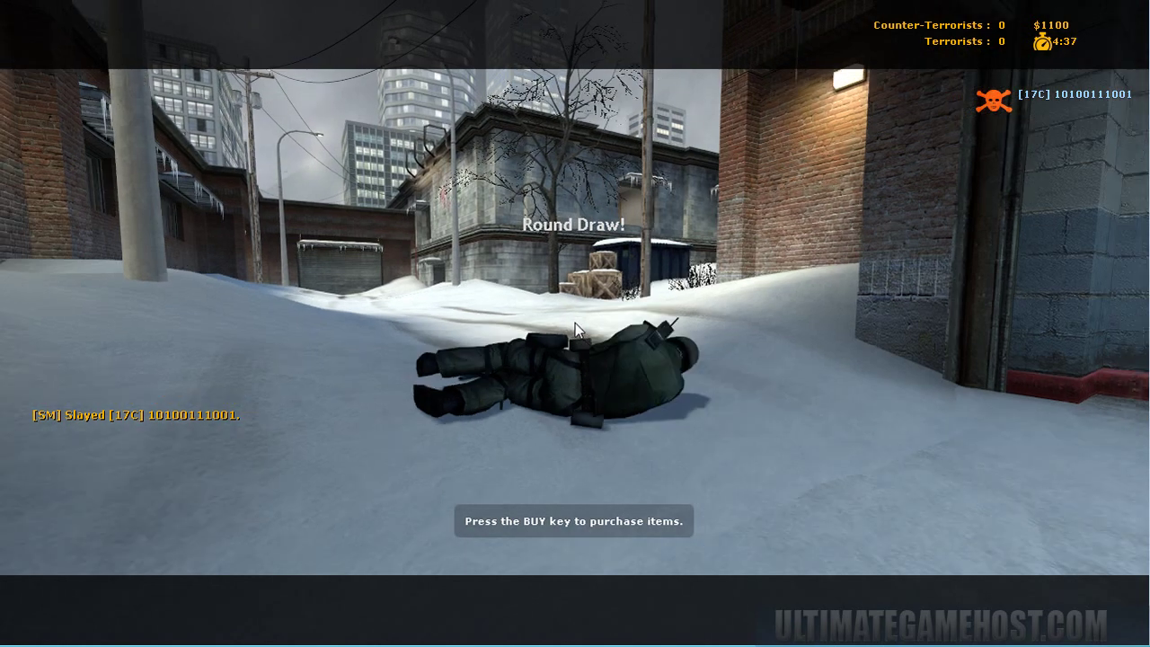
{"action": "key", "text": "F3"}
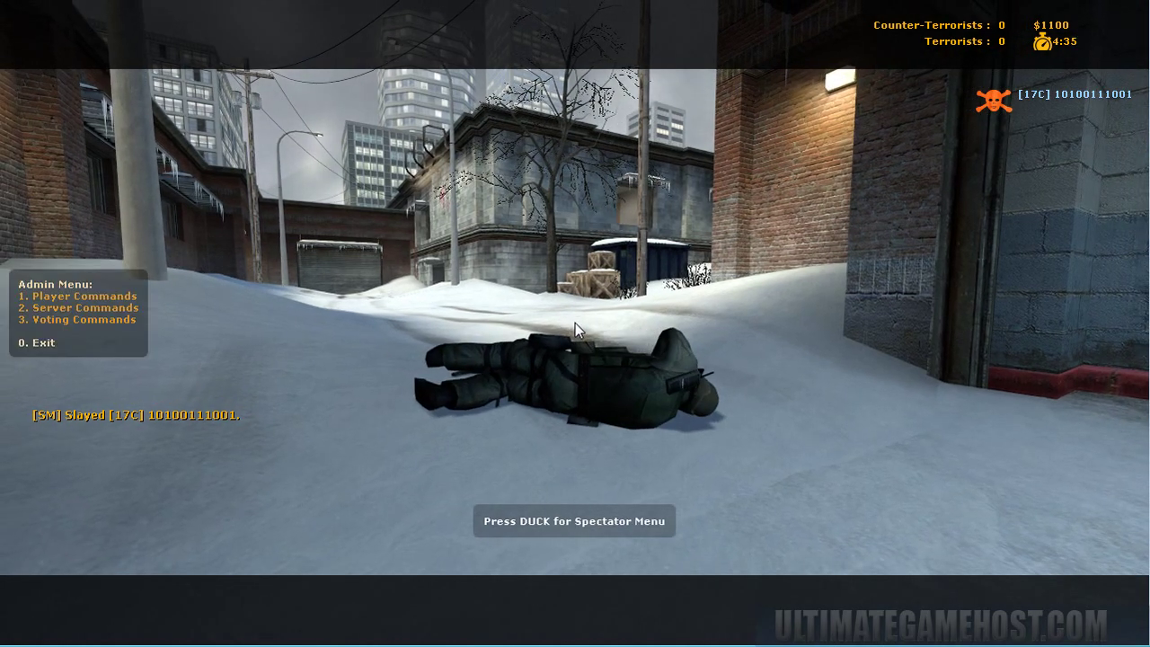
- Change the server map to de_dust2 via admin Server Commands, then join the Terrorist forces
{"action": "key", "text": "2"}
{"action": "key", "text": "1"}
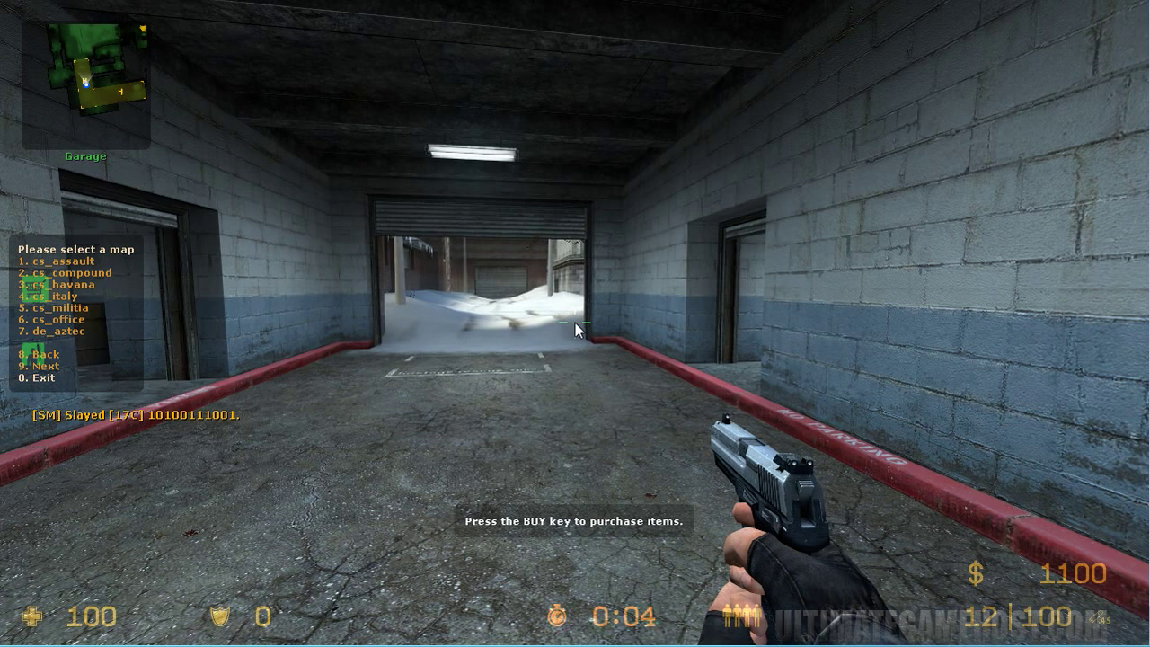
{"action": "key", "text": "9"}
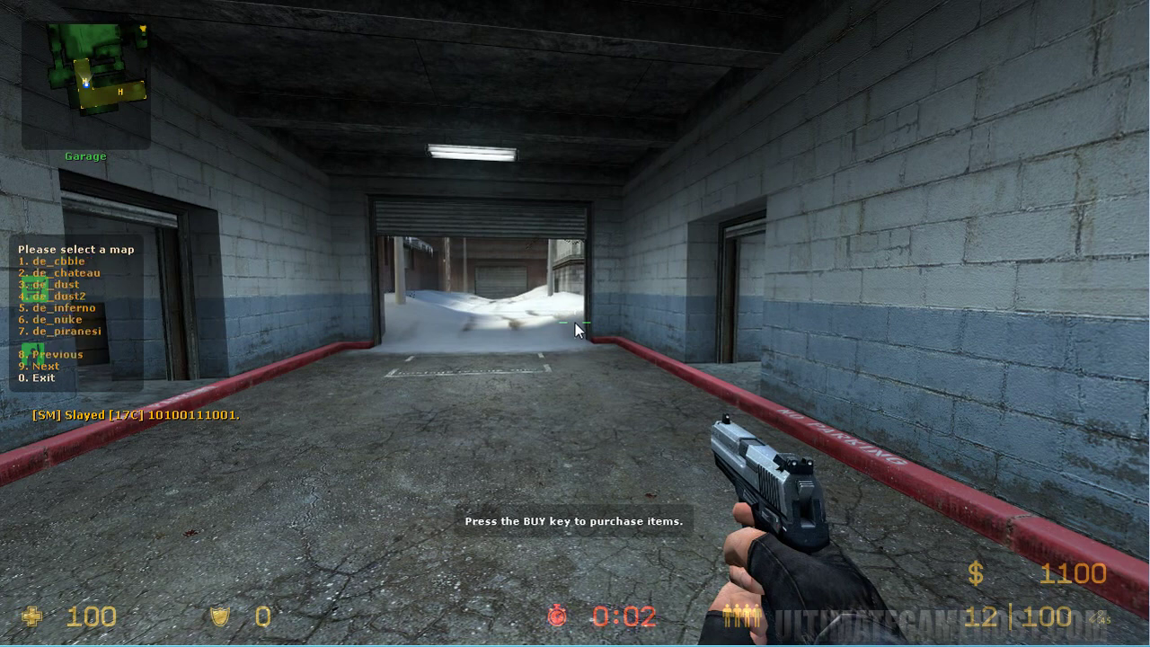
{"action": "key", "text": "4"}
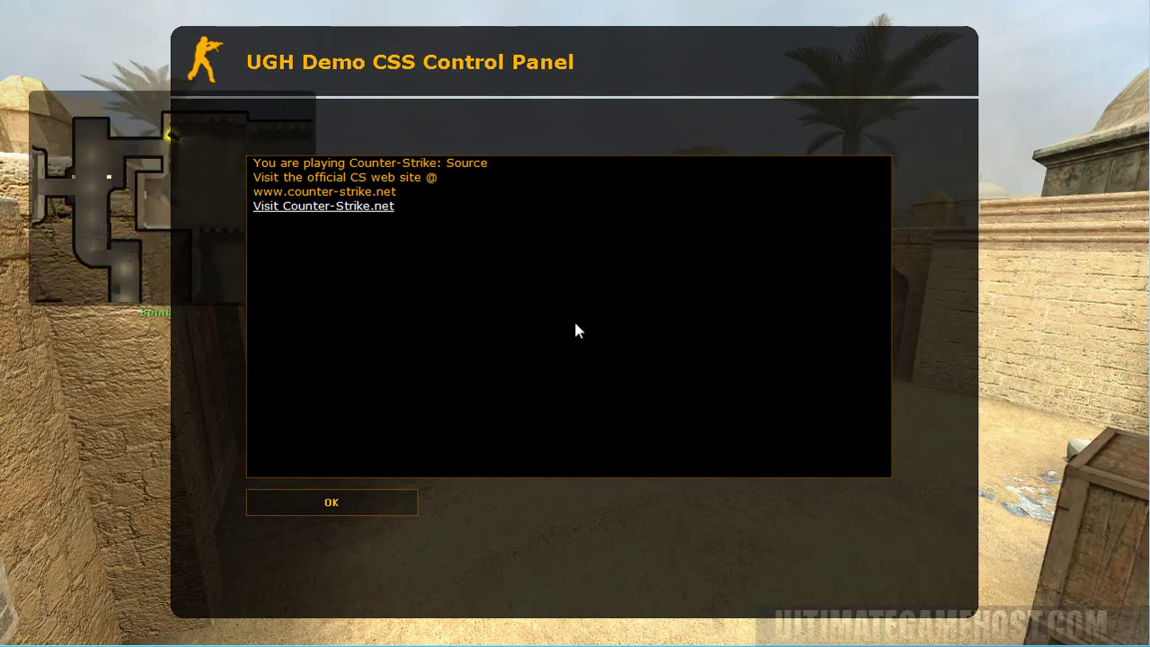
{"action": "left_click", "coordinate": [362, 514]}
{"action": "left_click", "coordinate": [417, 169]}
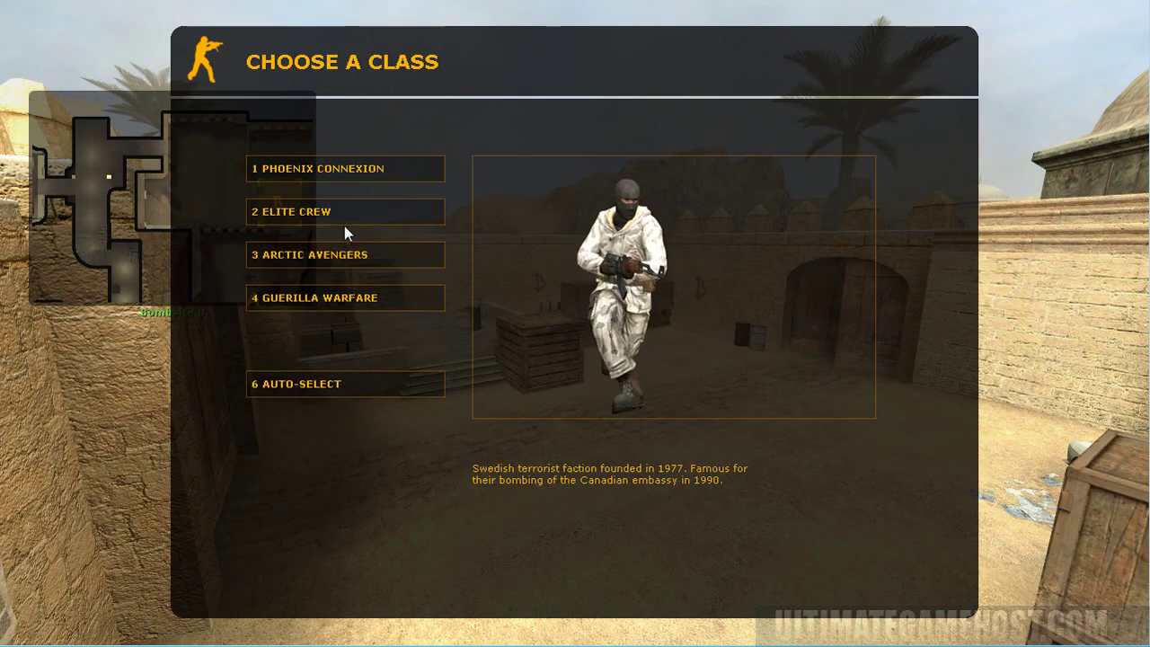